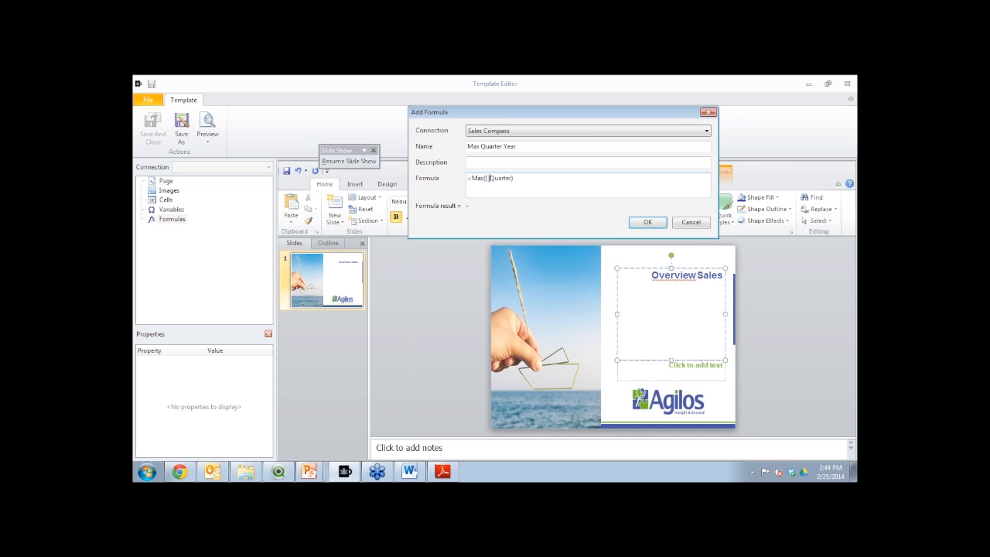
# Build the Max Quarter Year formula as =MaxString({<Year={$(=Max(Year))}>}Quarter)
pyautogui.write('Years')
pyautogui.write('{$}')
pyautogui.write('(=)')
pyautogui.write('Max()')
pyautogui.write('Year')
pyautogui.write('String')
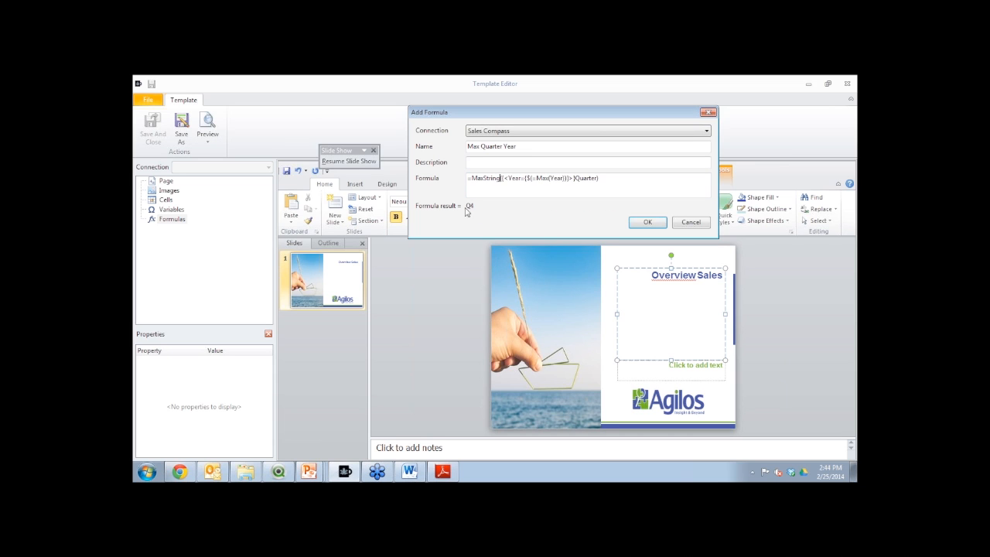
# Append &' ' &Max(Year) to the end of the Max Quarter Year formula and save the formula
pyautogui.click(631, 181)
pyautogui.write("&' ' &Max(Y")
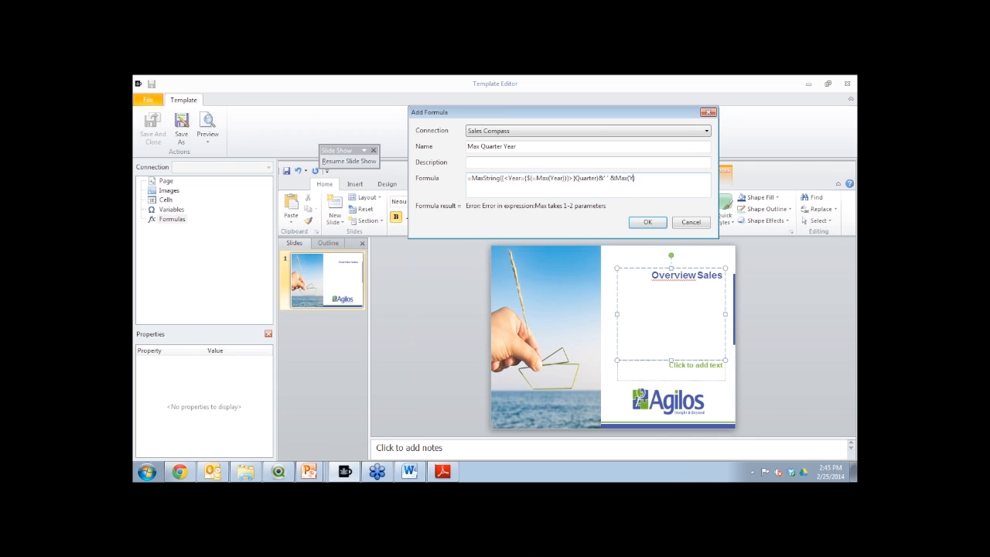
pyautogui.write('ear')
pyautogui.press('BackSpace')
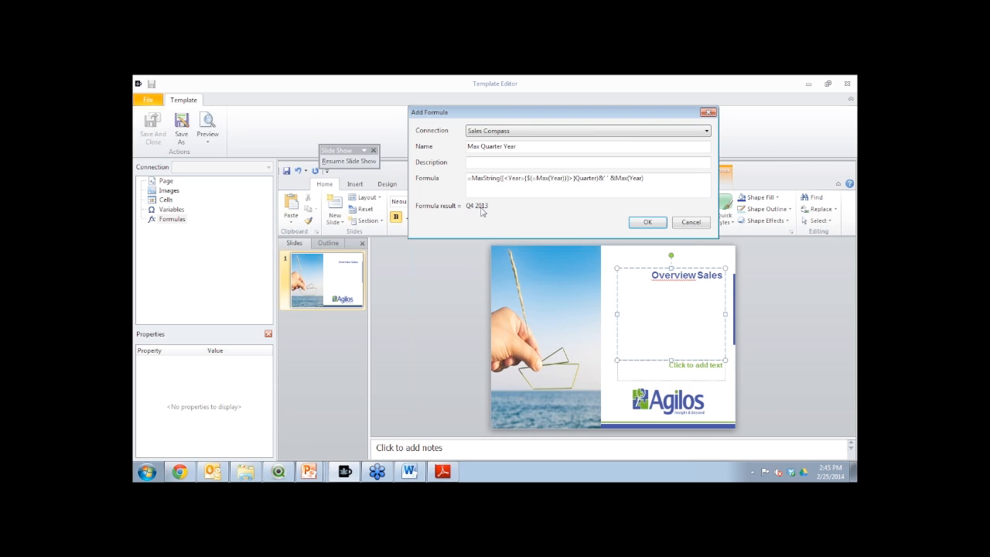
pyautogui.click(647, 223)
# Insert the Max Quarter Year formula under the Overview Sales title on the first slide
pyautogui.click(192, 229)
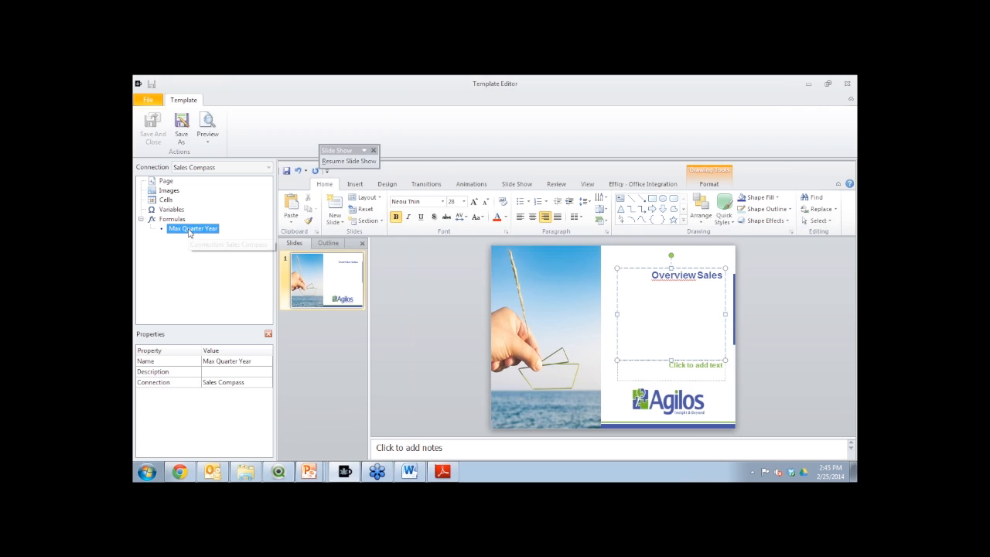
pyautogui.moveTo(188, 233); pyautogui.dragTo(691, 287)
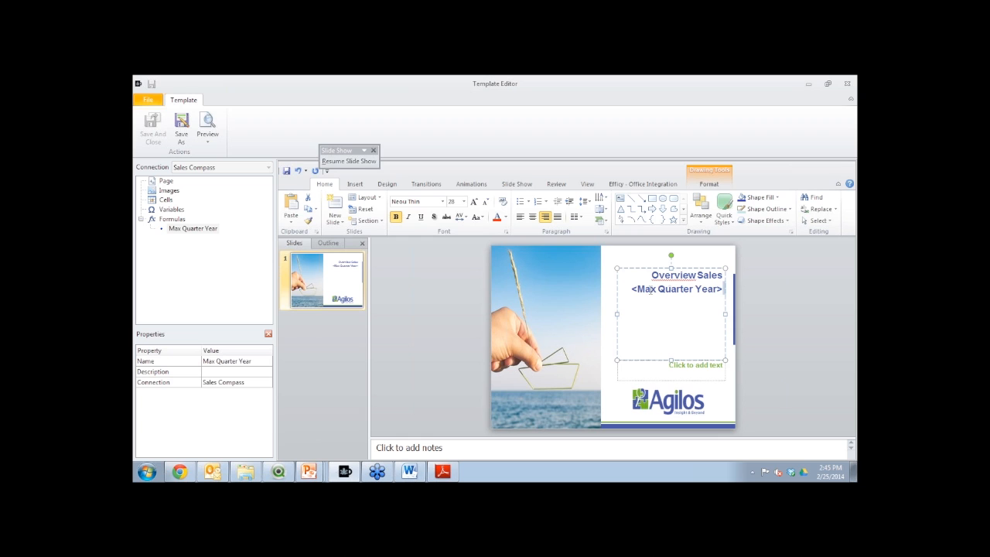
# Add a second slide and title it Agenda
pyautogui.click(334, 205)
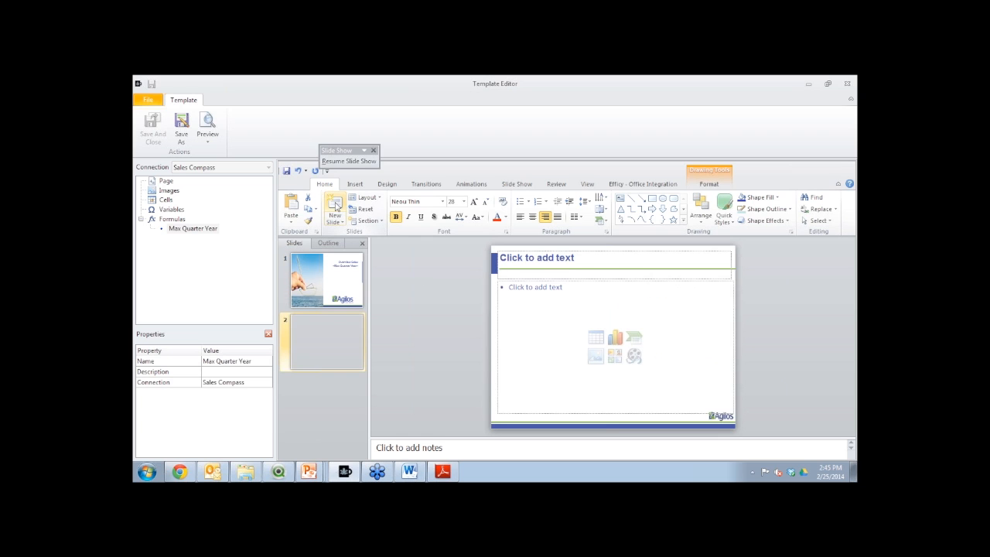
pyautogui.click(611, 261)
pyautogui.write('Aged')
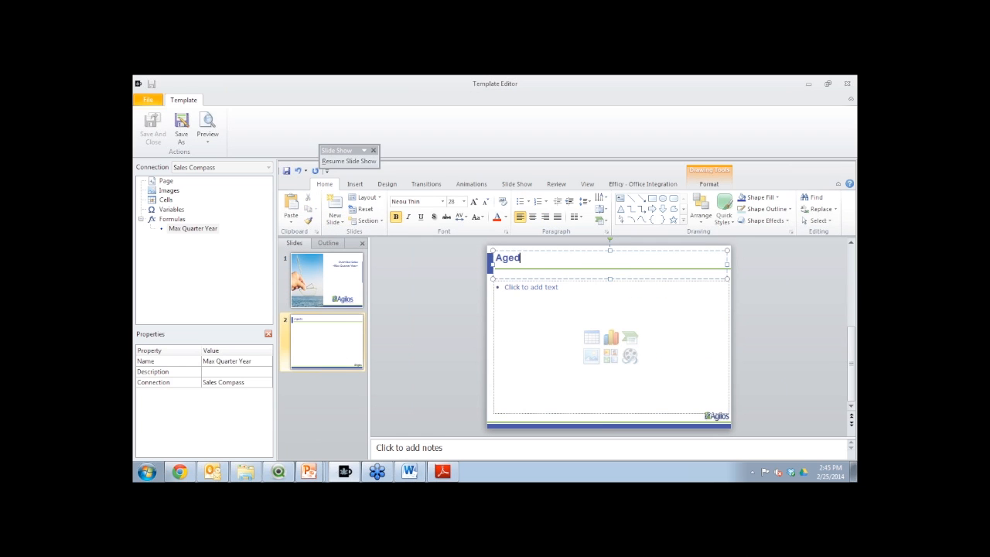
pyautogui.press('BackSpace')
pyautogui.write('nda')
# Fill the Agenda slide's body with two bullets: General Sales and Top Ten Customers per Country
pyautogui.click(583, 299)
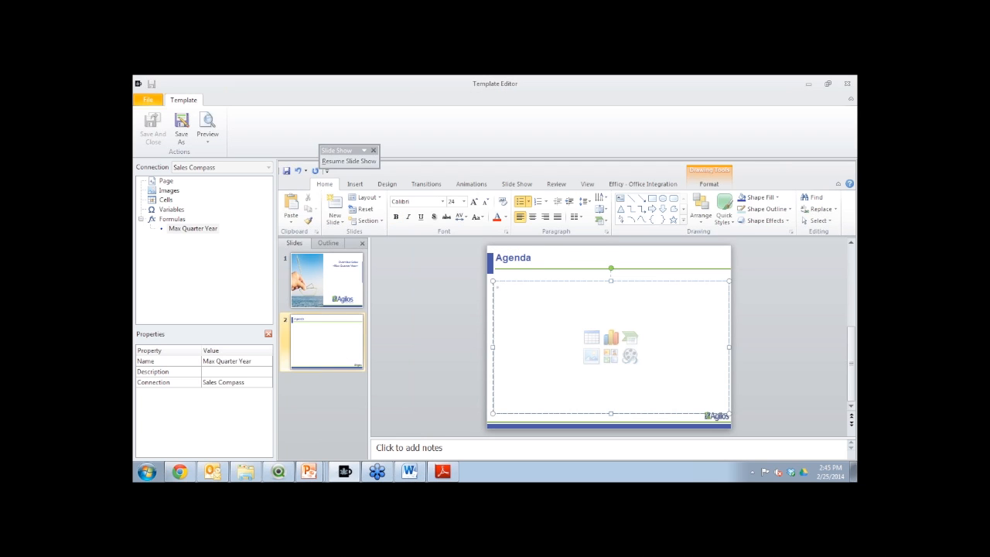
pyautogui.write('General Sa')
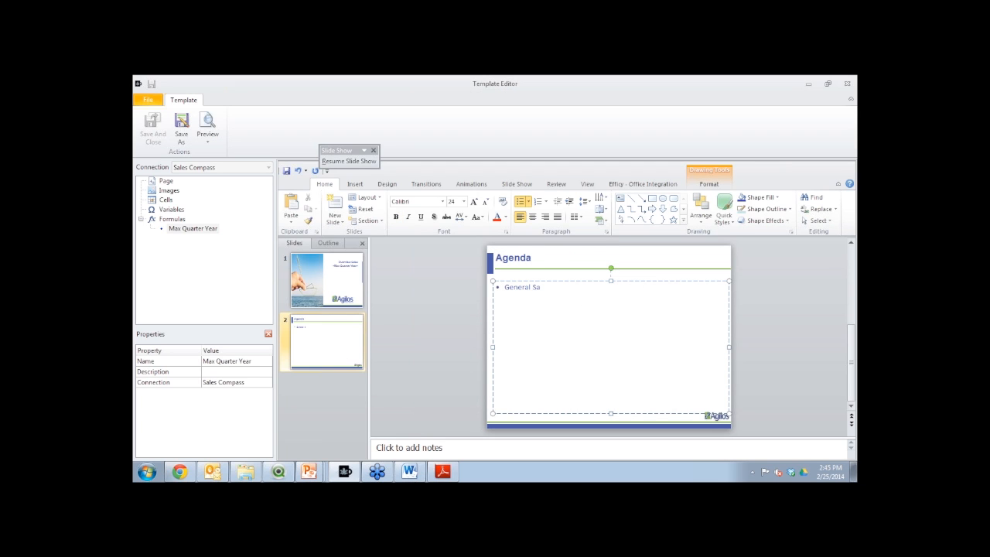
pyautogui.write('les Top Ten Customers per Country')
# Add a third slide and title it General Sales
pyautogui.click(334, 203)
pyautogui.click(535, 265)
pyautogui.write('G')
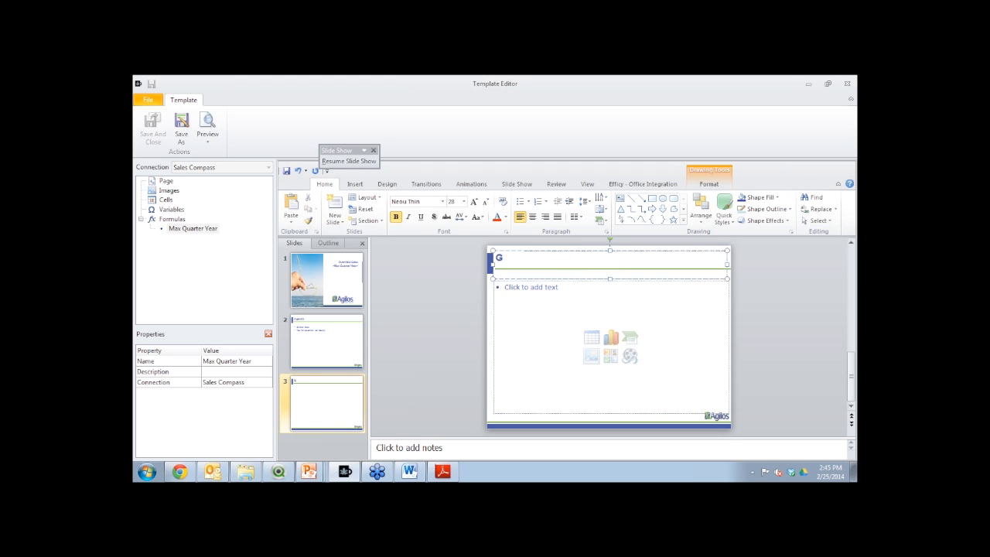
pyautogui.write('eneral sa')
pyautogui.press('BackSpace')
pyautogui.write('Sales')
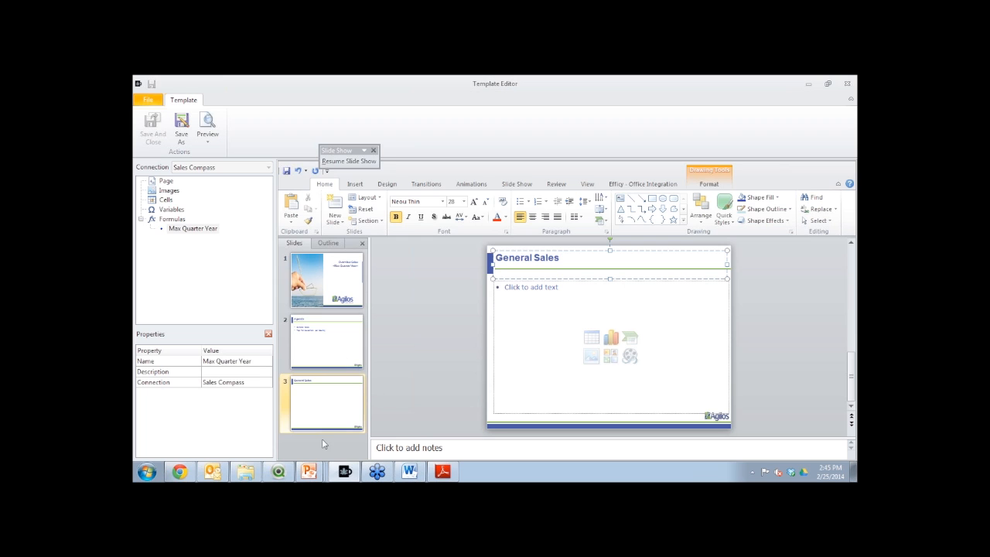
# Switch to QlikView and look up the object IDs of the Season Sales and Country Sales charts in their properties
pyautogui.click(281, 473)
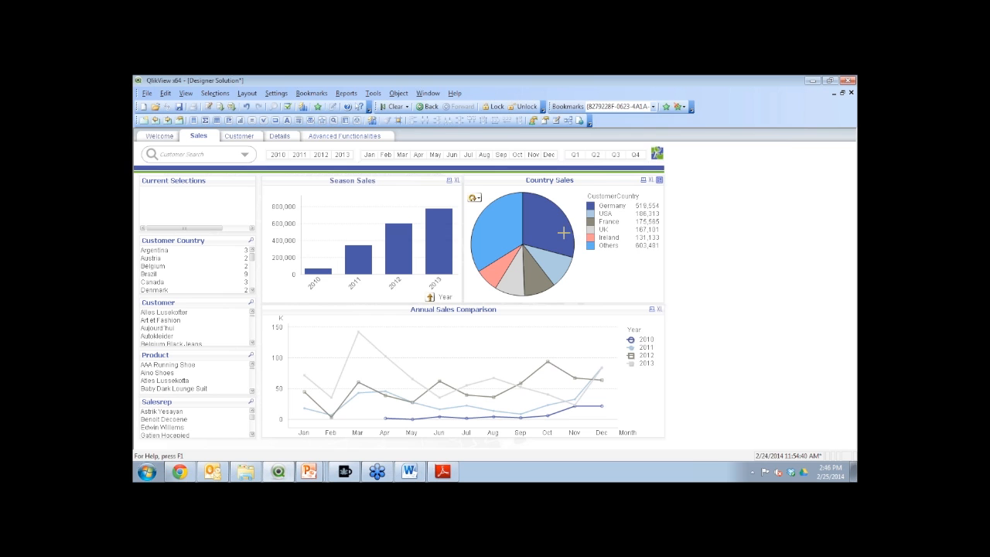
pyautogui.rightClick(413, 187)
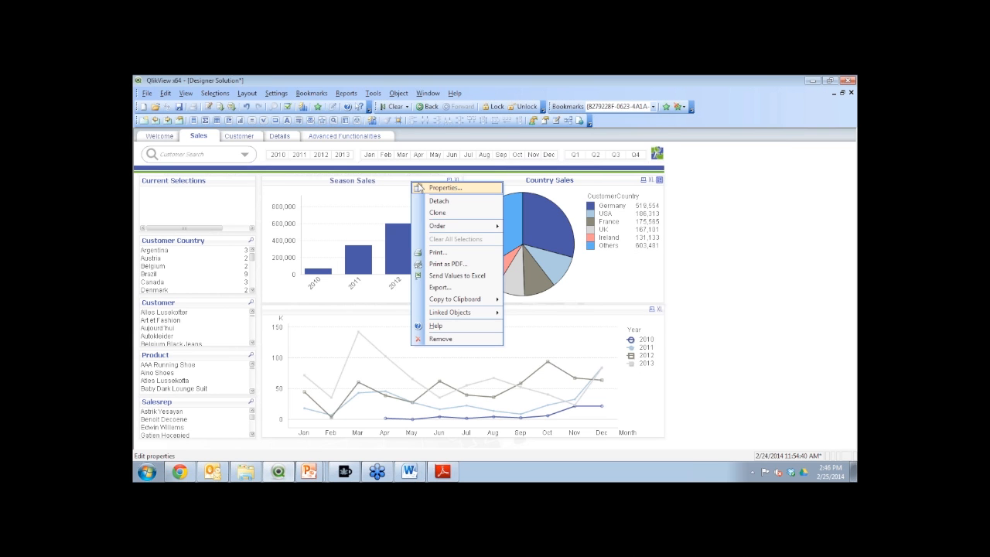
pyautogui.click(429, 192)
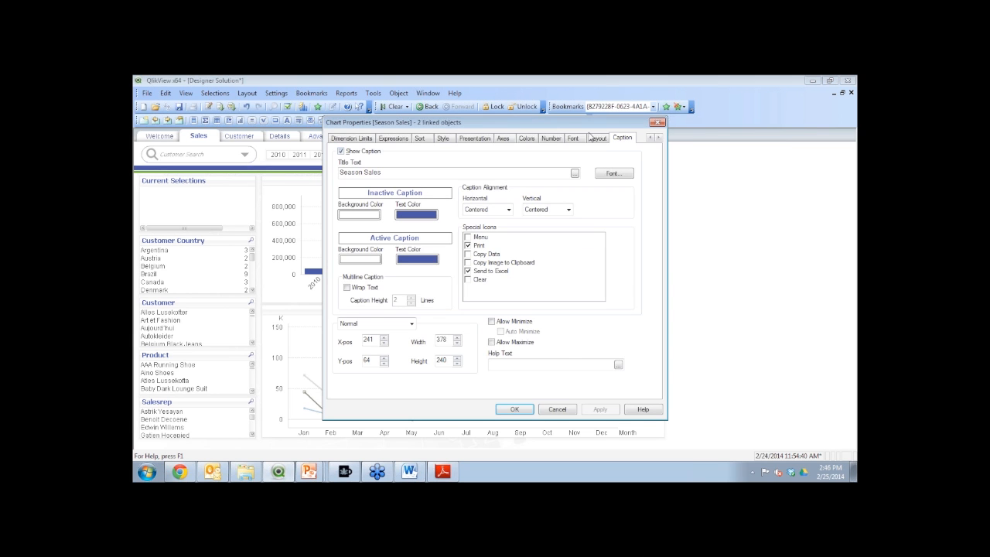
pyautogui.doubleClick(651, 139)
pyautogui.click(341, 138)
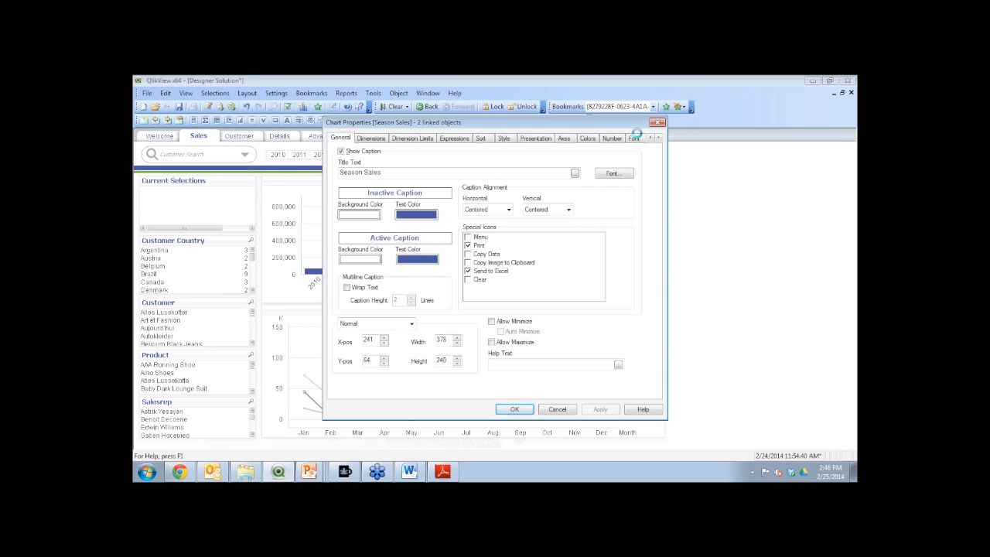
pyautogui.click(658, 123)
pyautogui.rightClick(537, 207)
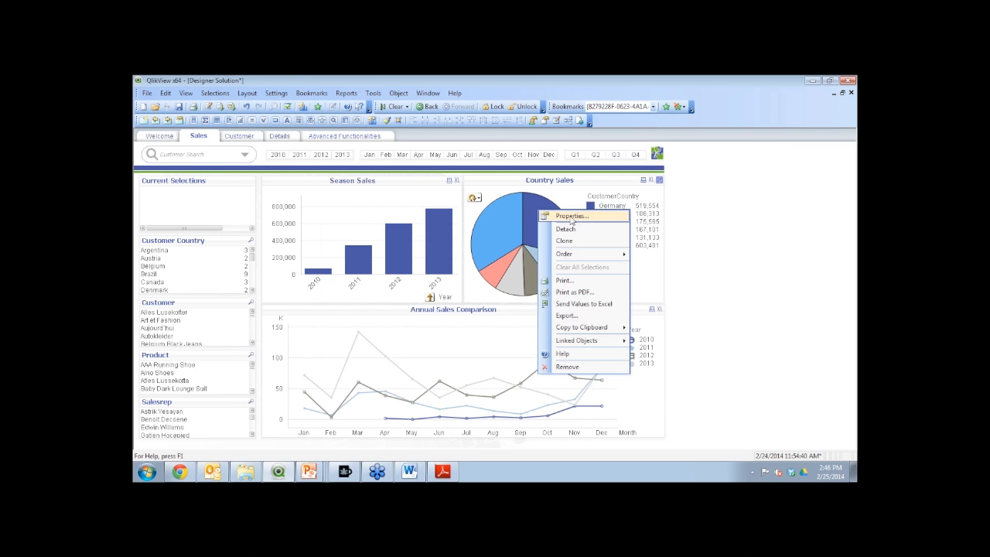
pyautogui.click(567, 218)
pyautogui.click(341, 137)
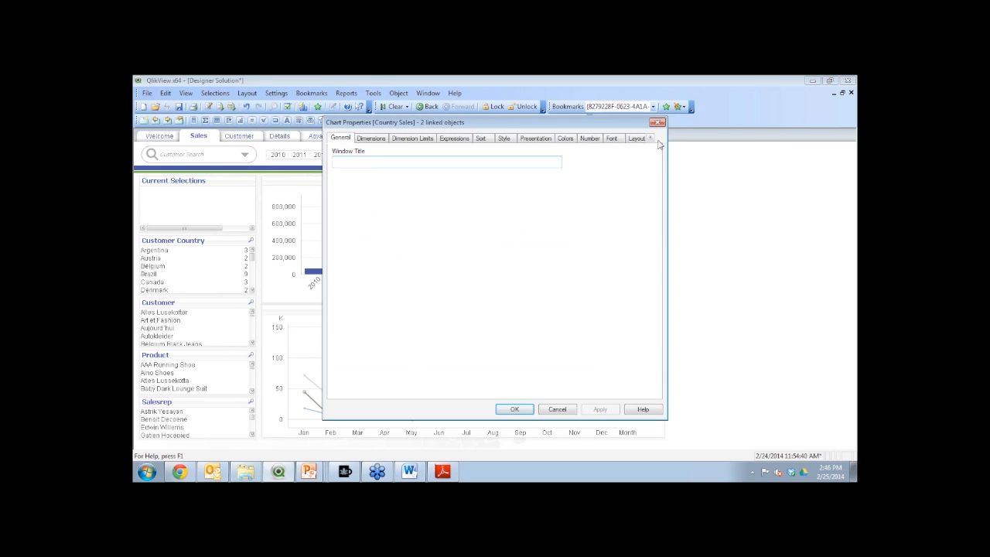
pyautogui.click(657, 123)
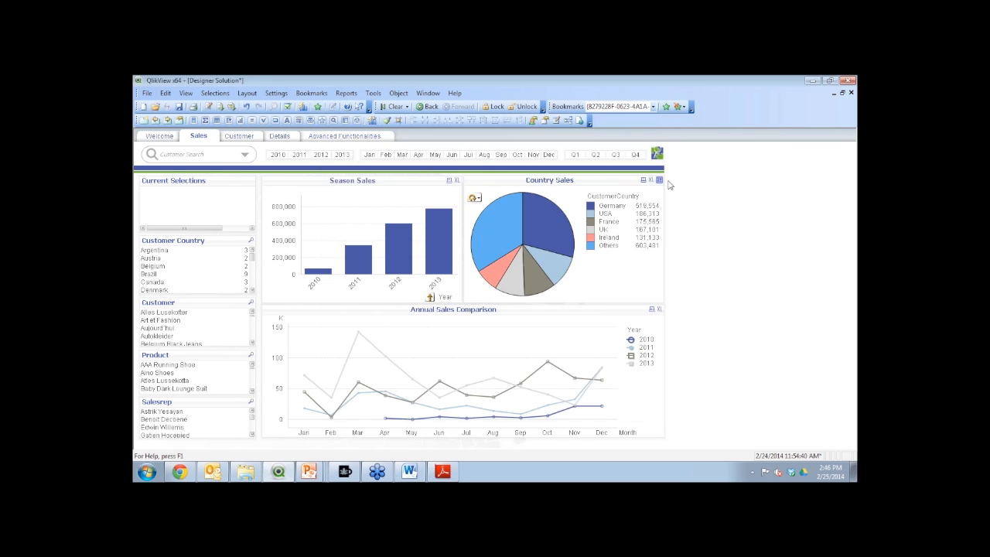
# Switch to the Template Editor and add the Season Sales (CH01) and Country Sales (CH16) charts as image objects
pyautogui.click(345, 472)
pyautogui.click(169, 190)
pyautogui.rightClick(172, 192)
pyautogui.click(202, 198)
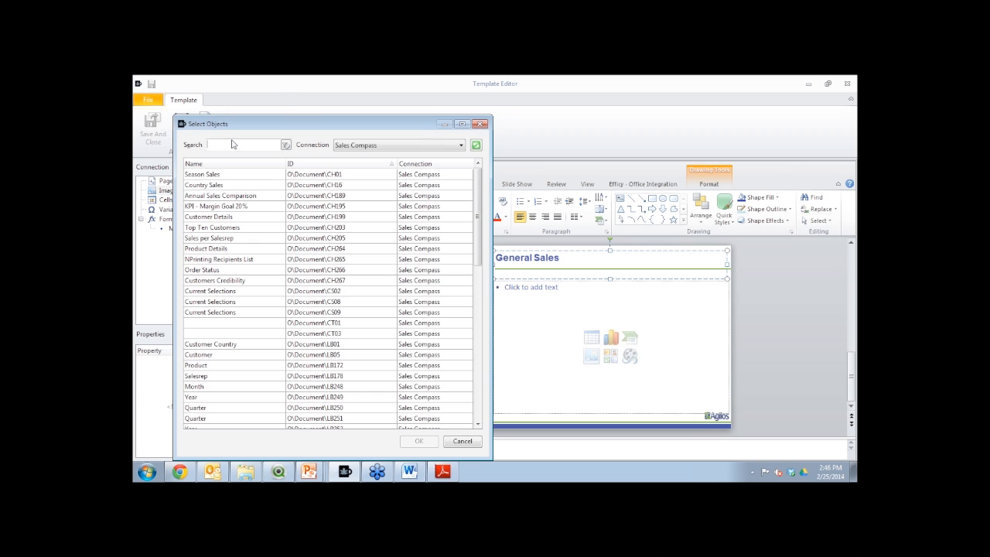
pyautogui.write('ch')
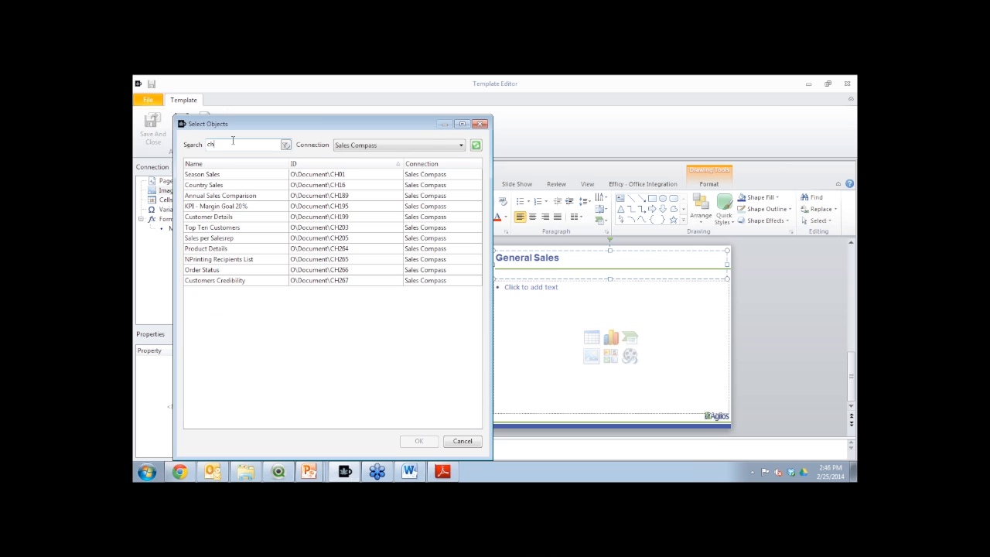
pyautogui.write('01')
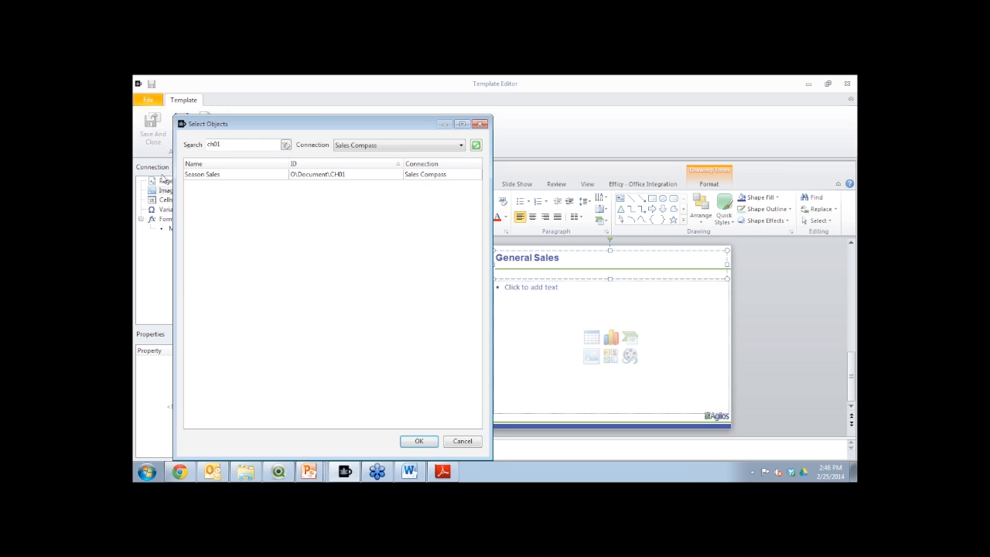
pyautogui.click(208, 176)
pyautogui.doubleClick(208, 174)
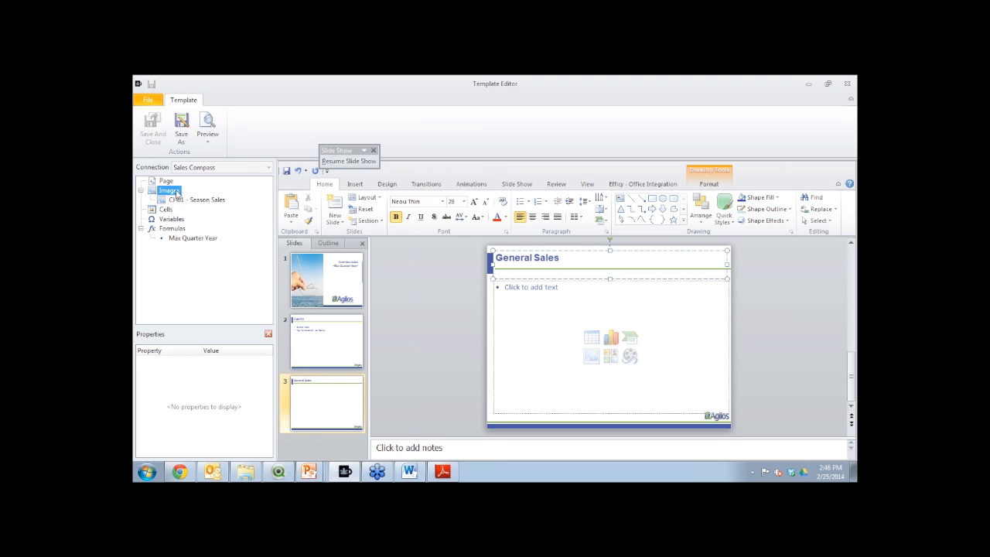
pyautogui.doubleClick(198, 201)
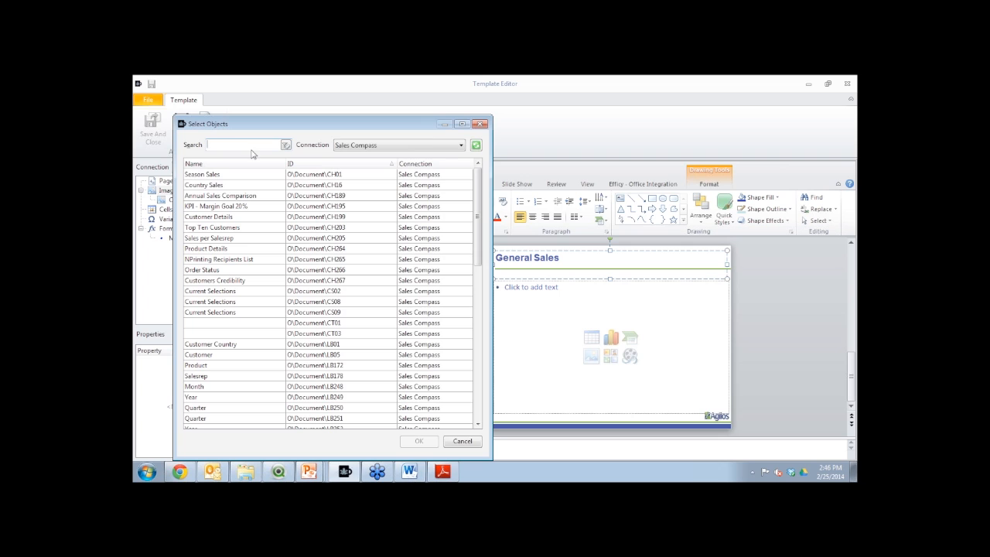
pyautogui.doubleClick(227, 186)
# Delete the empty body placeholder on the General Sales slide and place the CH01 Season Sales image in the slide's left half
pyautogui.click(192, 209)
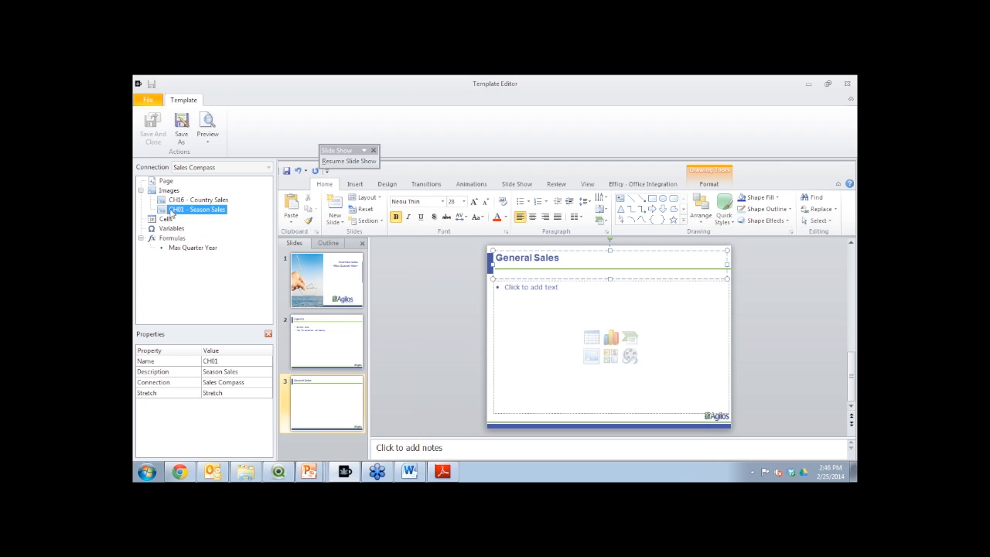
pyautogui.click(542, 323)
pyautogui.click(569, 282)
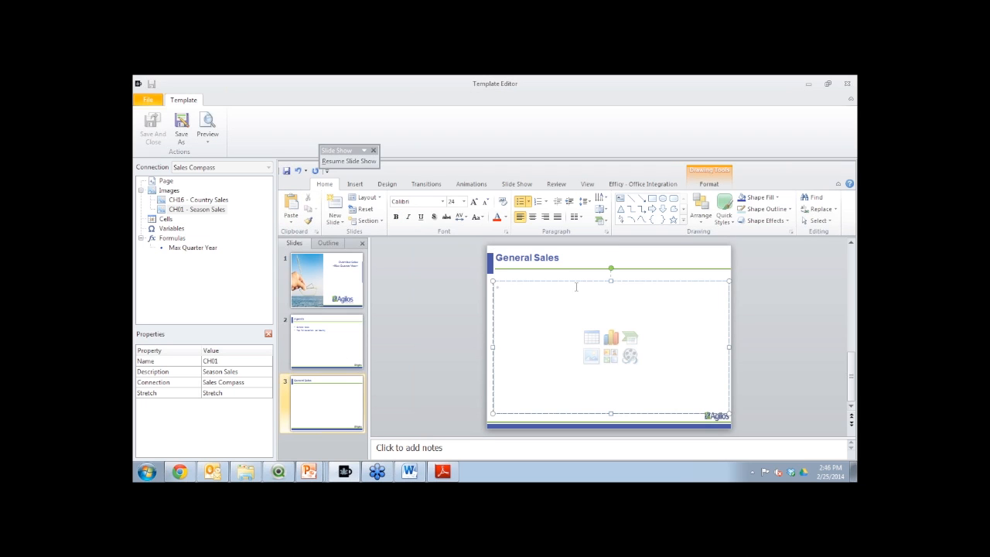
pyautogui.click(577, 282)
pyautogui.press('Delete')
pyautogui.moveTo(608, 344); pyautogui.dragTo(542, 322)
pyautogui.click(626, 335)
# Place the CH16 Country Sales image to the right of the bar chart, and add a fourth slide
pyautogui.click(199, 200)
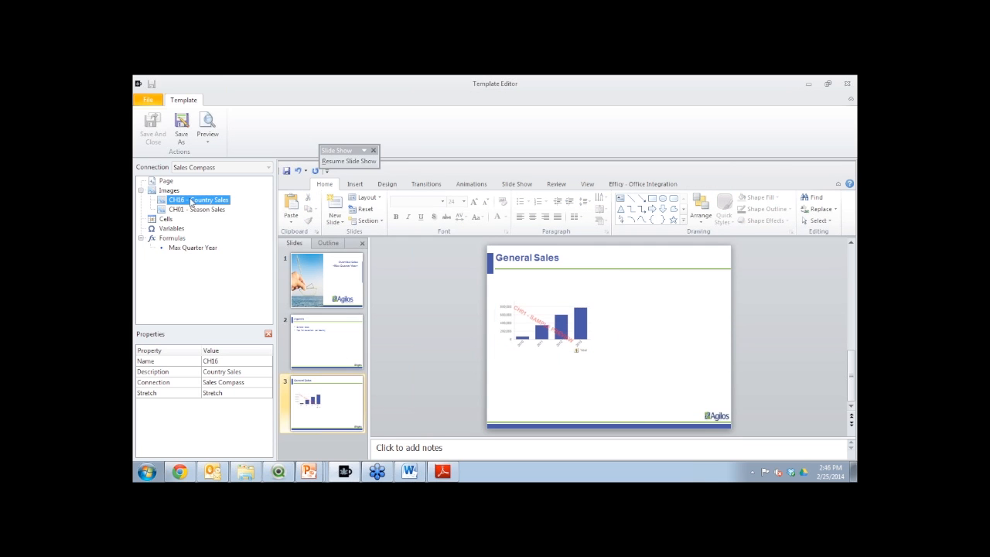
pyautogui.moveTo(664, 327); pyautogui.dragTo(666, 325)
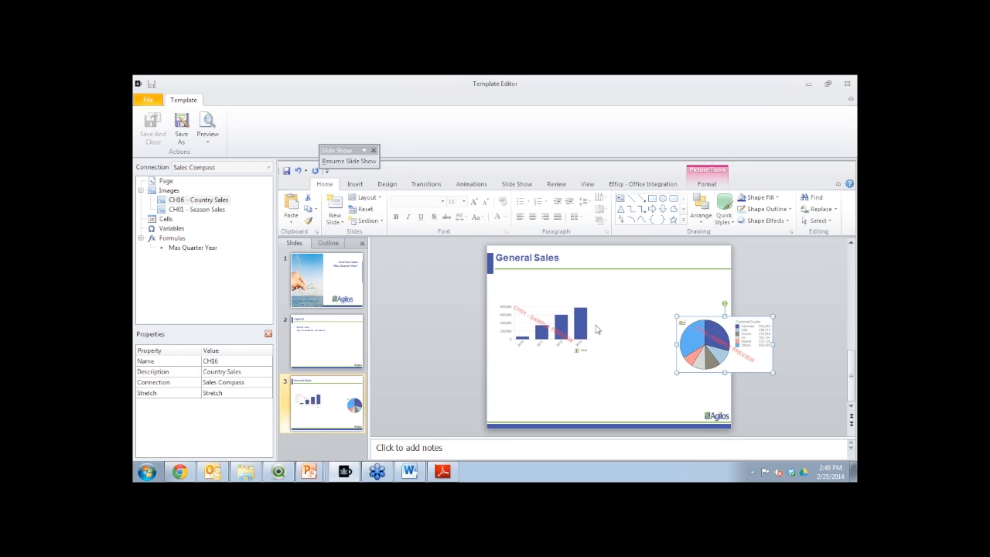
pyautogui.moveTo(713, 337); pyautogui.dragTo(645, 324)
pyautogui.click(627, 378)
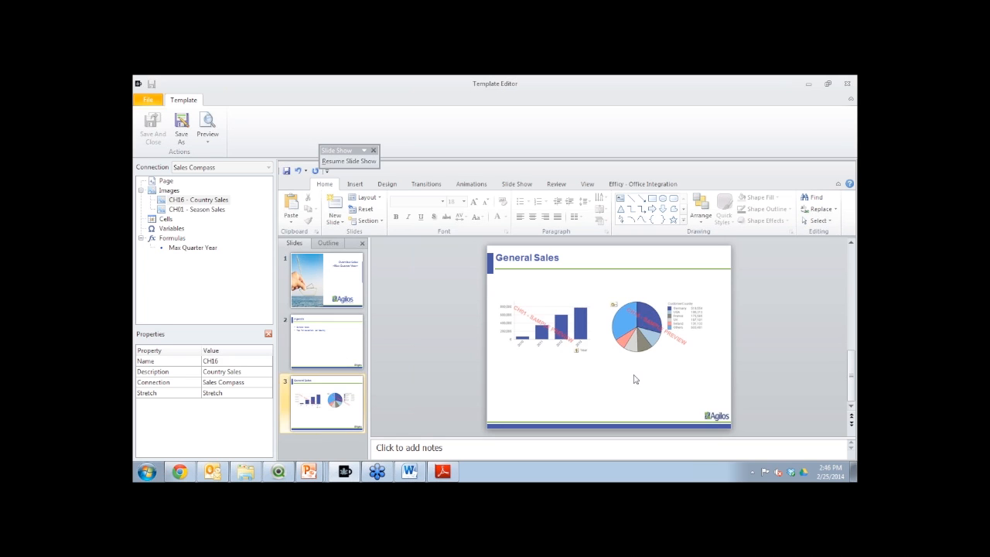
pyautogui.click(335, 204)
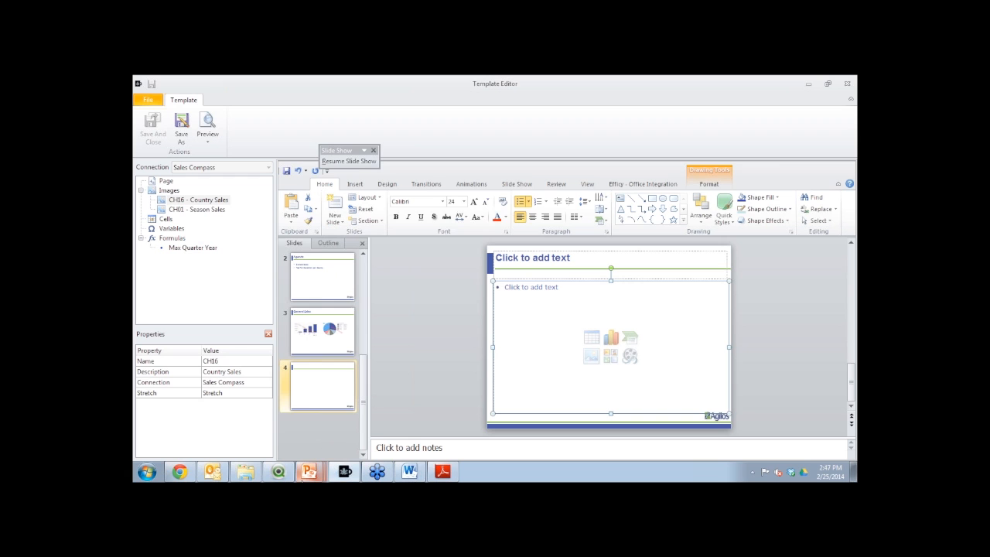
# Switch to QlikView and look up the object ID of the Top Ten Customers chart on the Customer sheet
pyautogui.click(278, 471)
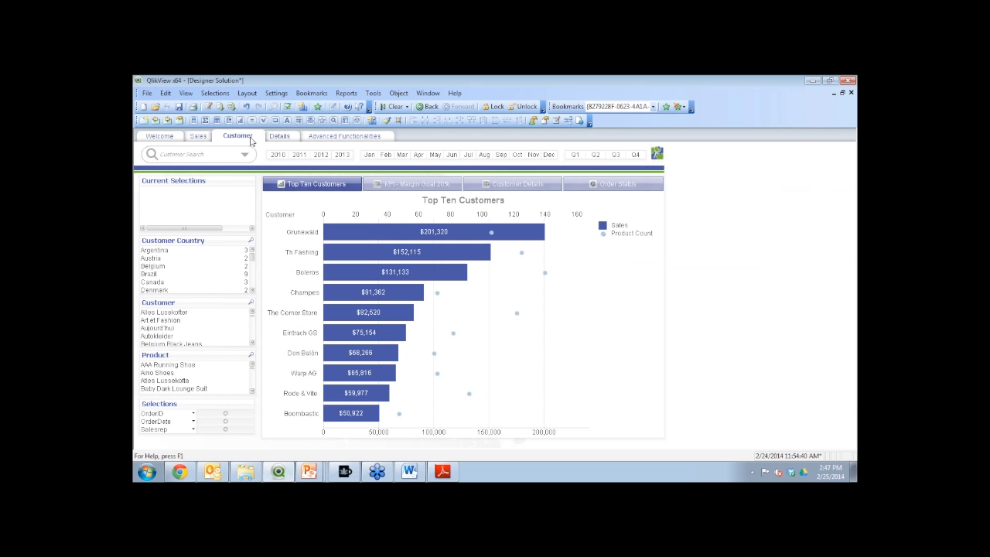
pyautogui.moveTo(445, 259)
pyautogui.rightClick(472, 300)
pyautogui.click(503, 128)
pyautogui.click(649, 138)
pyautogui.click(649, 137)
pyautogui.click(340, 138)
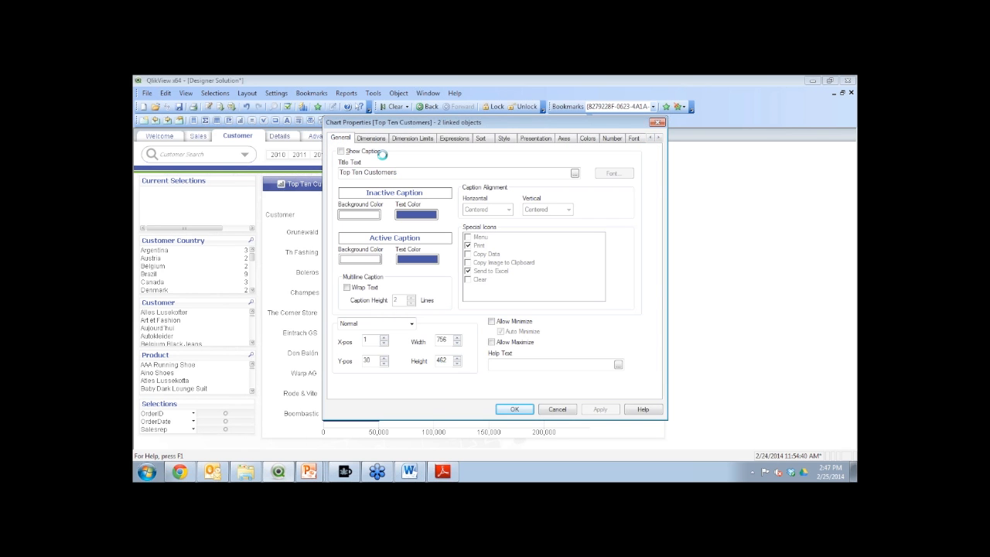
pyautogui.click(657, 122)
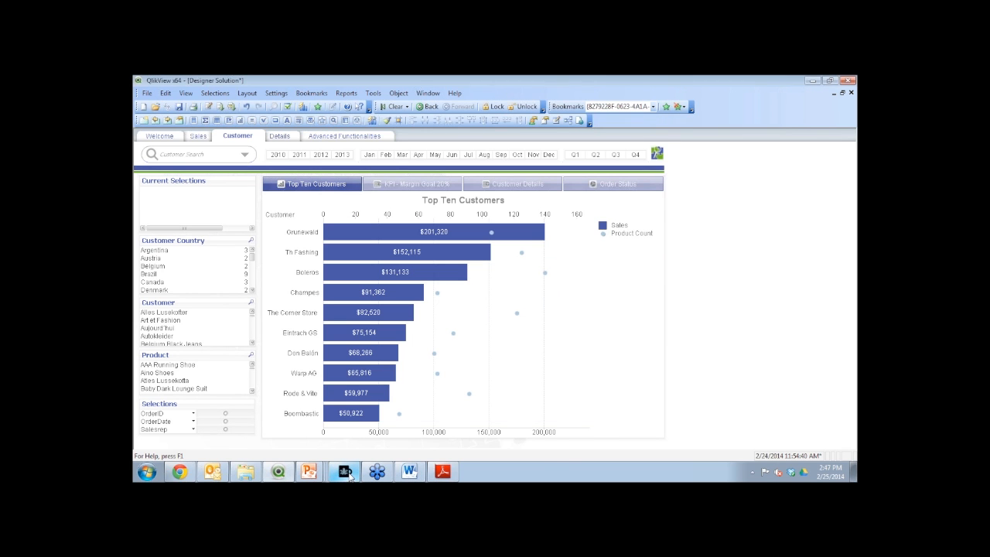
# Switch to the Template Editor and add the Top Ten Customers chart (CH203) as an image object
pyautogui.click(345, 471)
pyautogui.rightClick(170, 191)
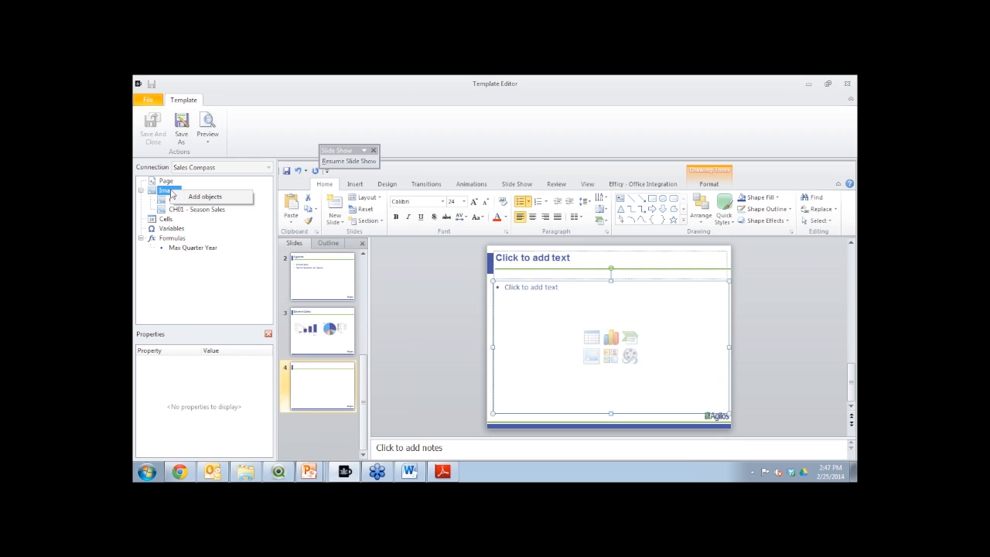
pyautogui.click(207, 197)
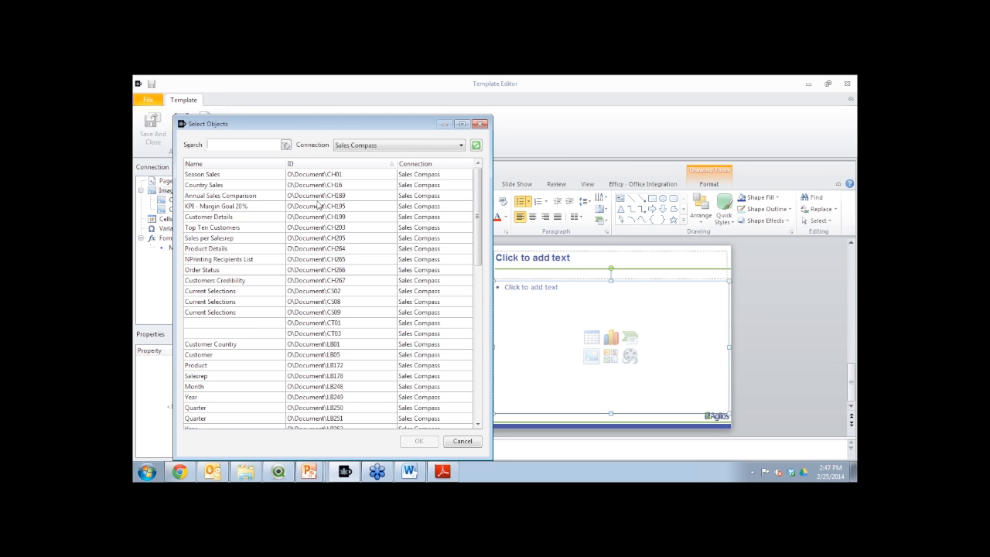
pyautogui.click(230, 230)
pyautogui.doubleClick(230, 229)
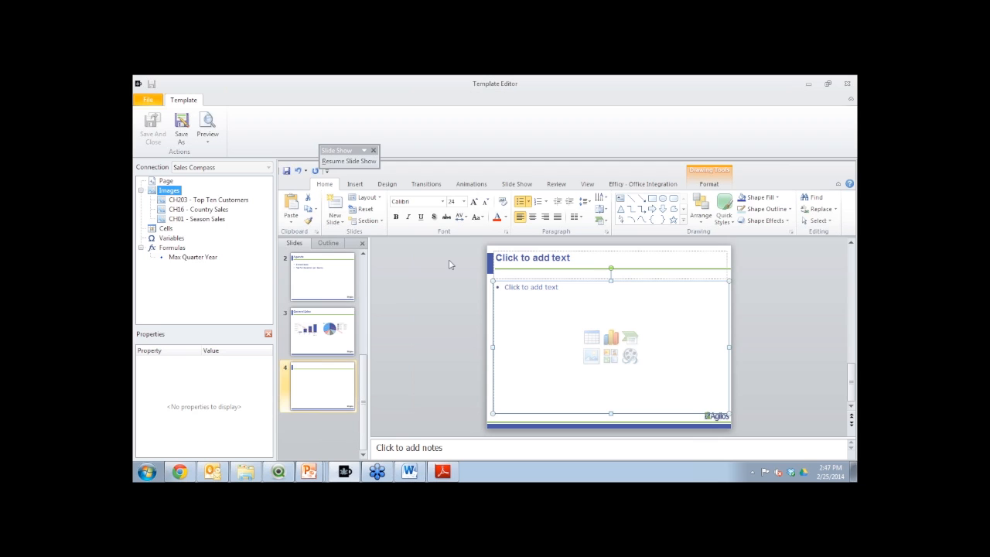
# Title the fourth slide "Top Ten Customers in"
pyautogui.click(189, 199)
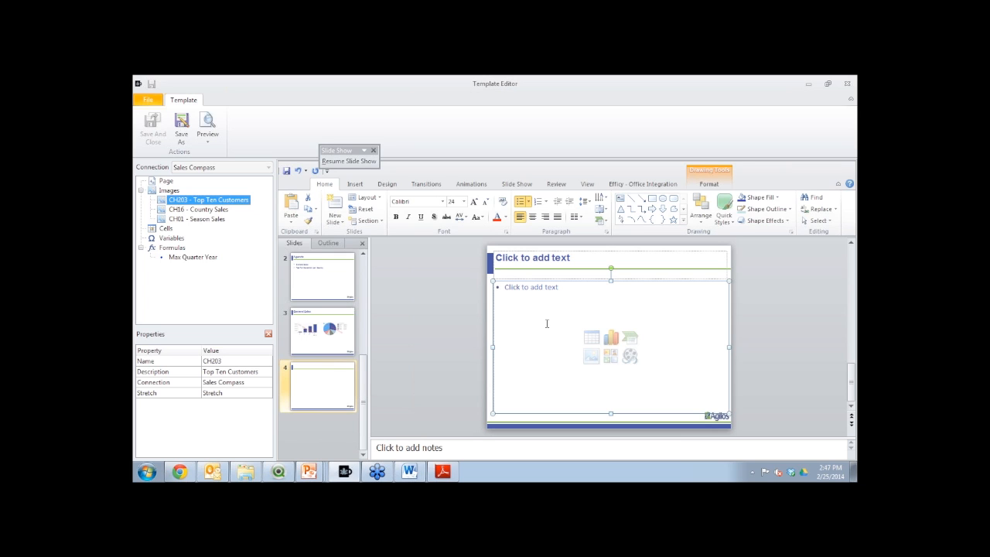
pyautogui.click(564, 281)
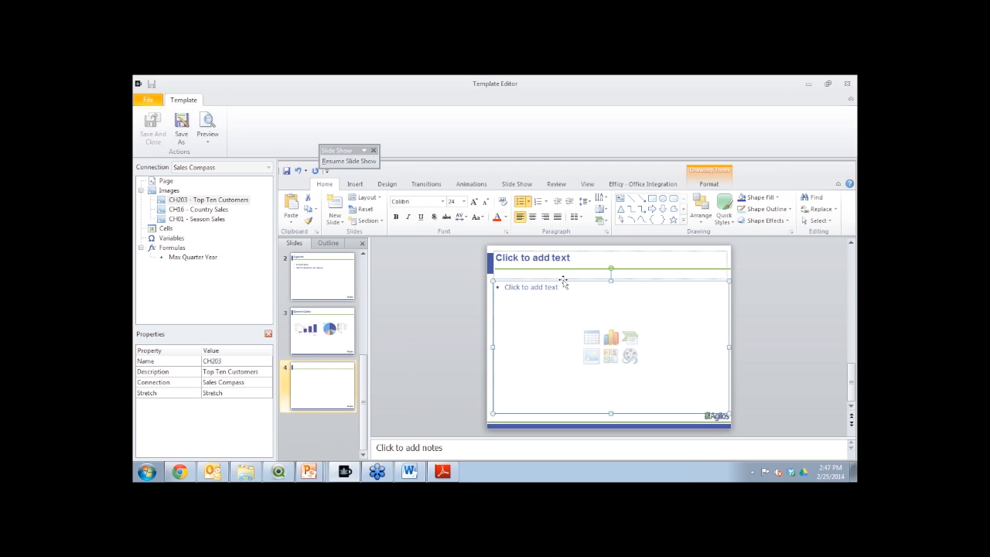
pyautogui.click(549, 256)
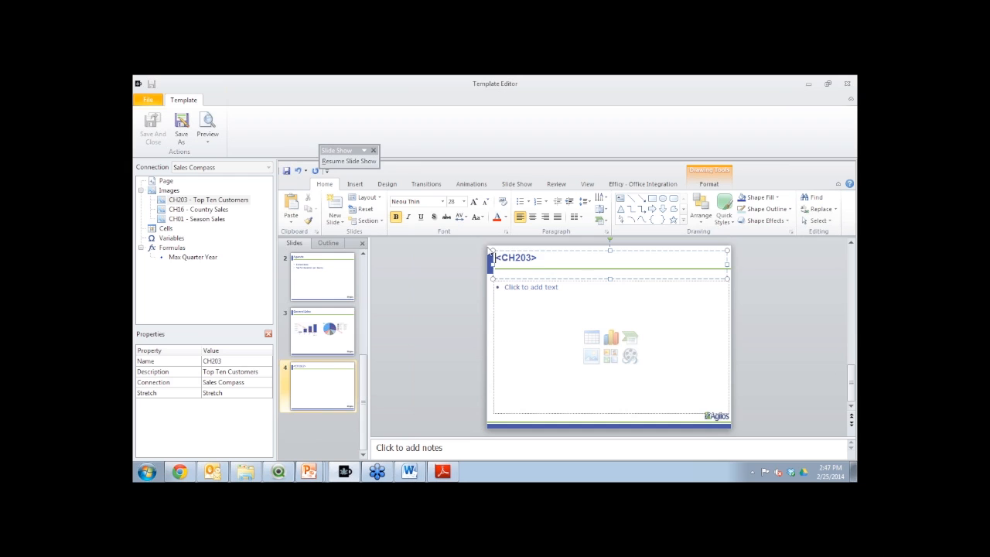
pyautogui.tripleClick(543, 258)
pyautogui.press('BackSpace')
pyautogui.write('Top Ten Customers')
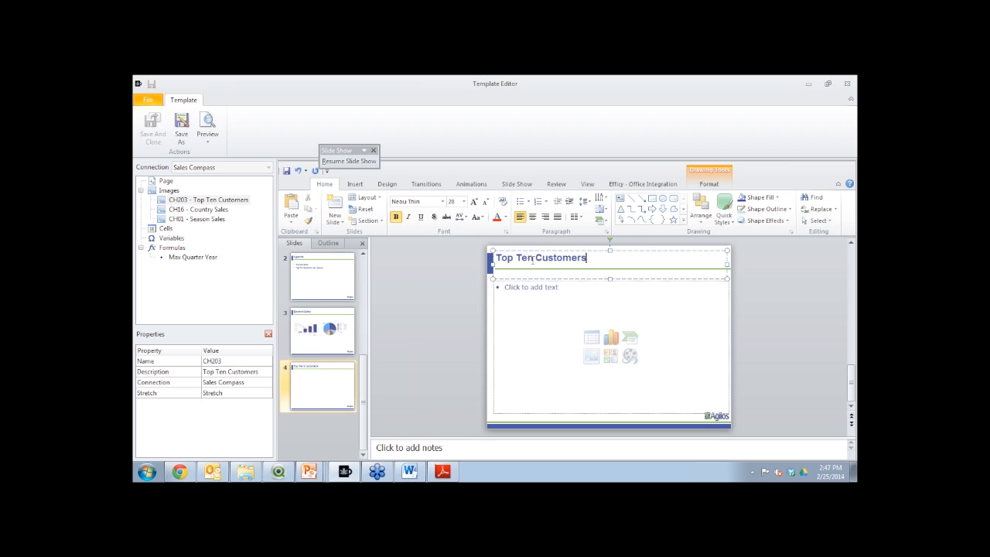
# Delete the empty body placeholder on slide 4 and place the CH203 Top Ten Customers image centred below the title
pyautogui.click(542, 284)
pyautogui.press('Escape')
pyautogui.press('Delete')
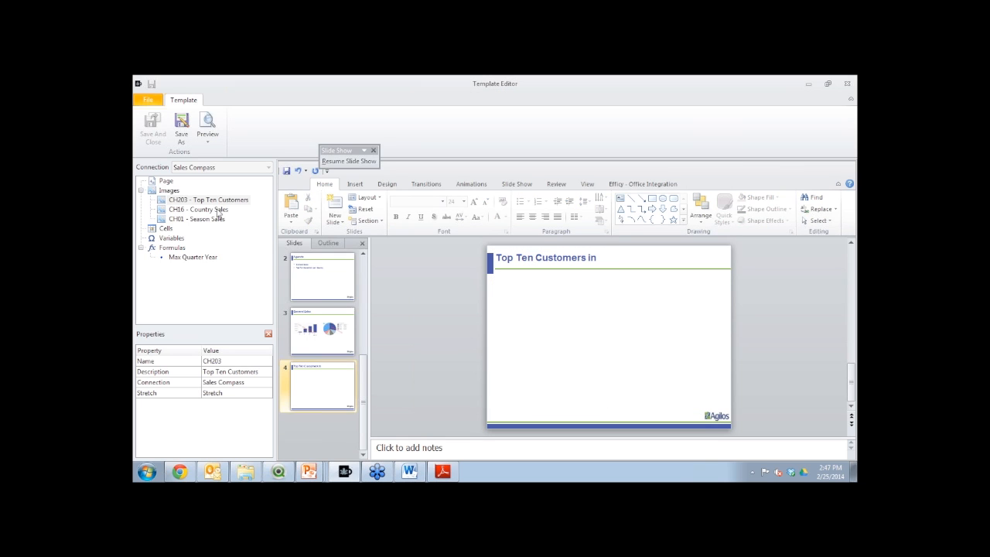
pyautogui.click(213, 201)
pyautogui.moveTo(595, 338)
pyautogui.mouseDown()
pyautogui.moveTo(623, 332)
pyautogui.moveTo(609, 329)
pyautogui.mouseUp()
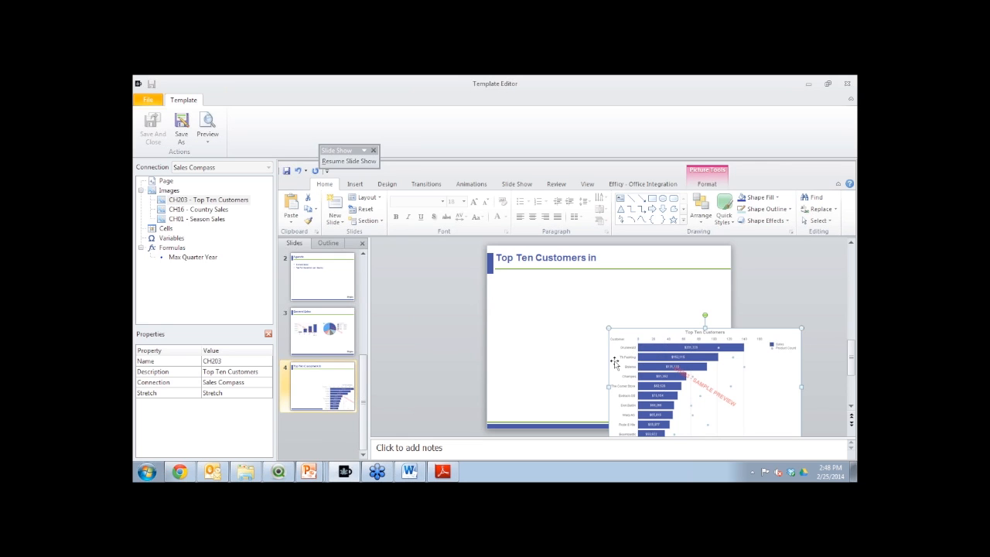
pyautogui.moveTo(653, 366); pyautogui.dragTo(560, 322)
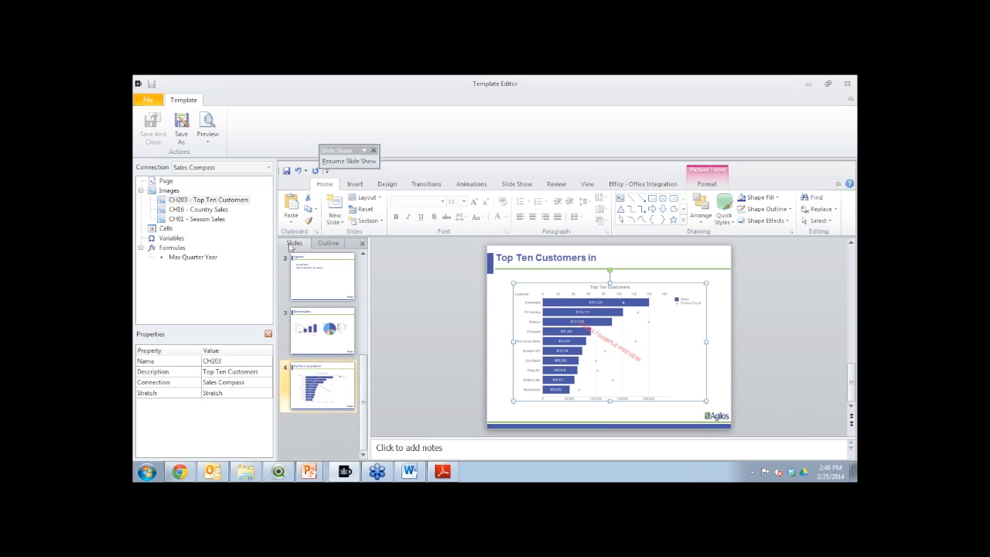
# Add the CustomerCountry field as the page object of the fourth slide
pyautogui.click(164, 181)
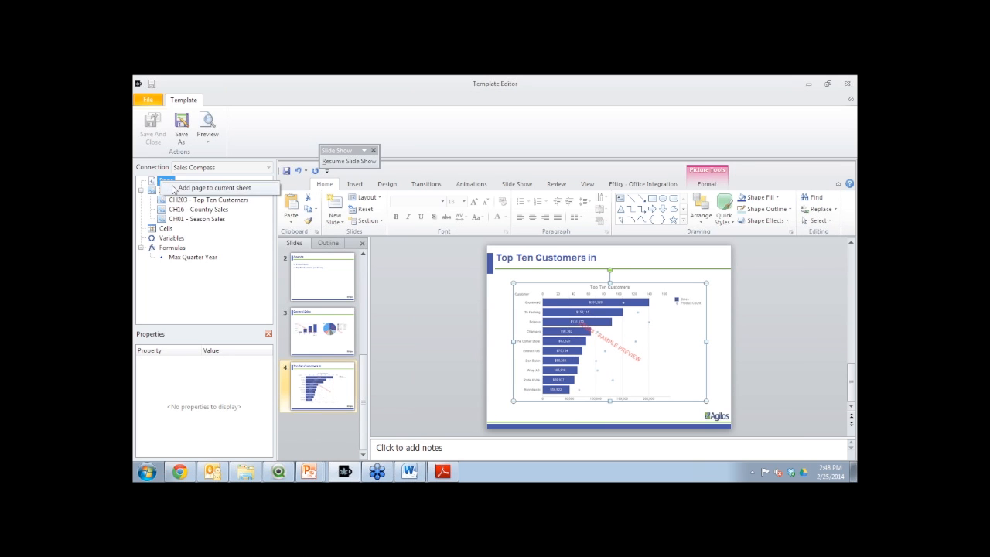
pyautogui.doubleClick(164, 182)
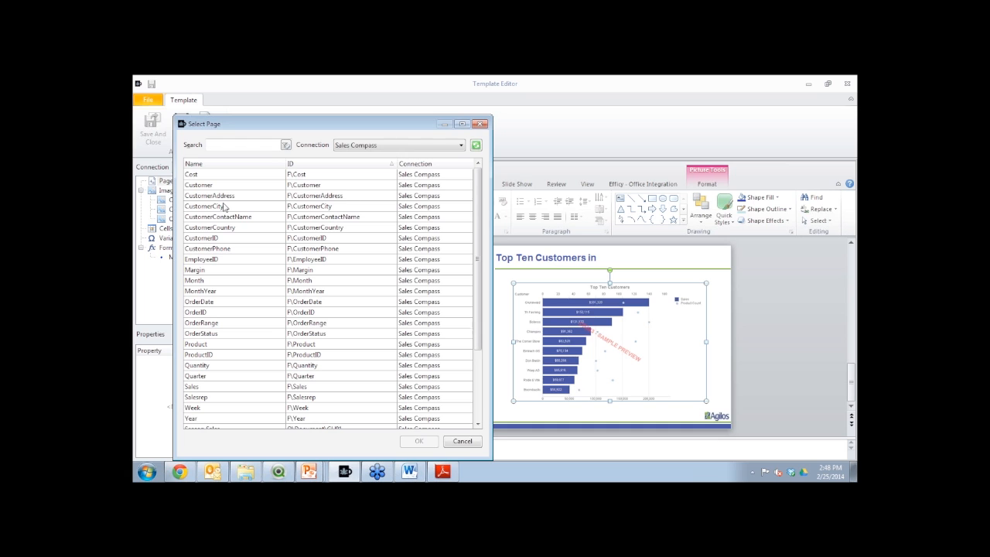
pyautogui.click(224, 229)
pyautogui.doubleClick(223, 229)
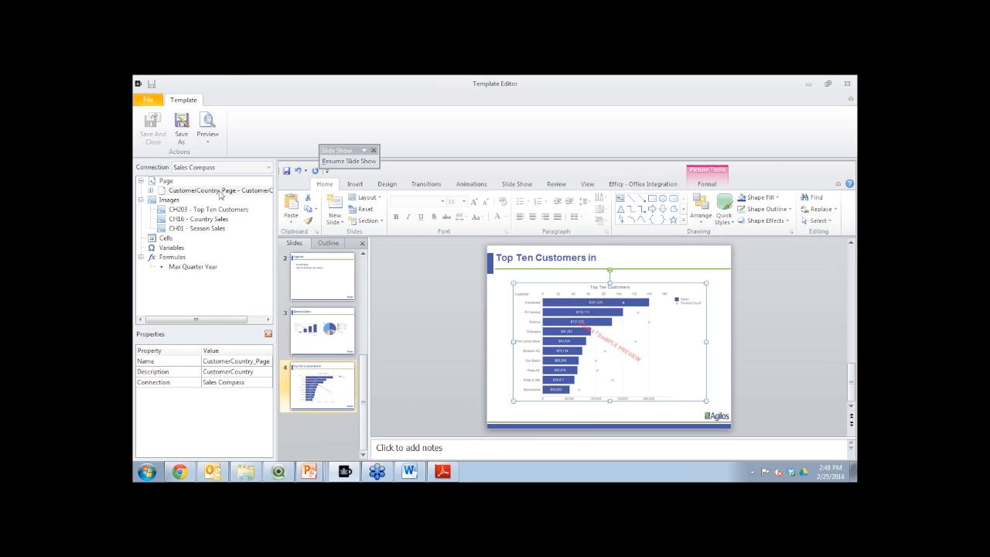
# Duplicate the slide's title box just below the original and replace the copy's text with "df"
pyautogui.click(587, 253)
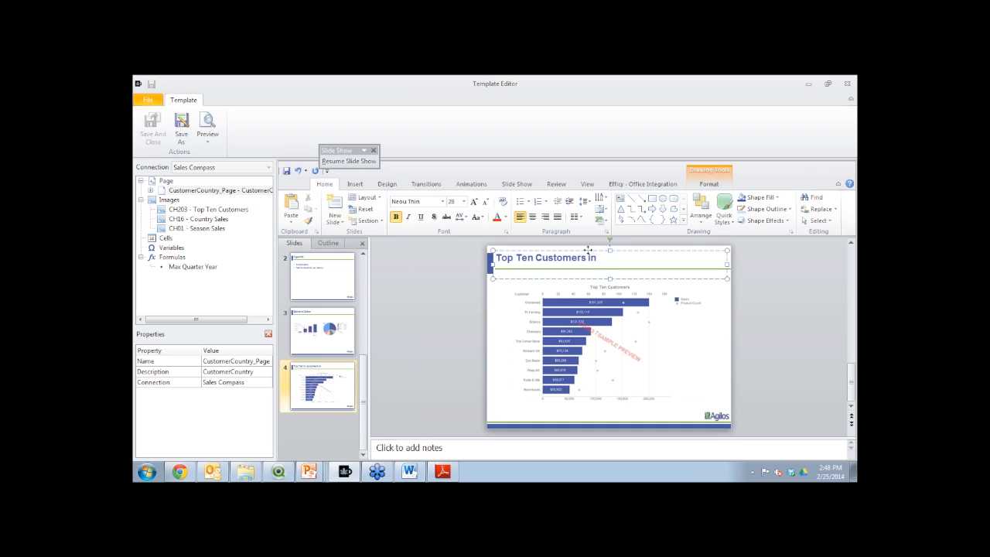
pyautogui.hotkey('ctrl', 'v')
pyautogui.moveTo(603, 254); pyautogui.dragTo(603, 277)
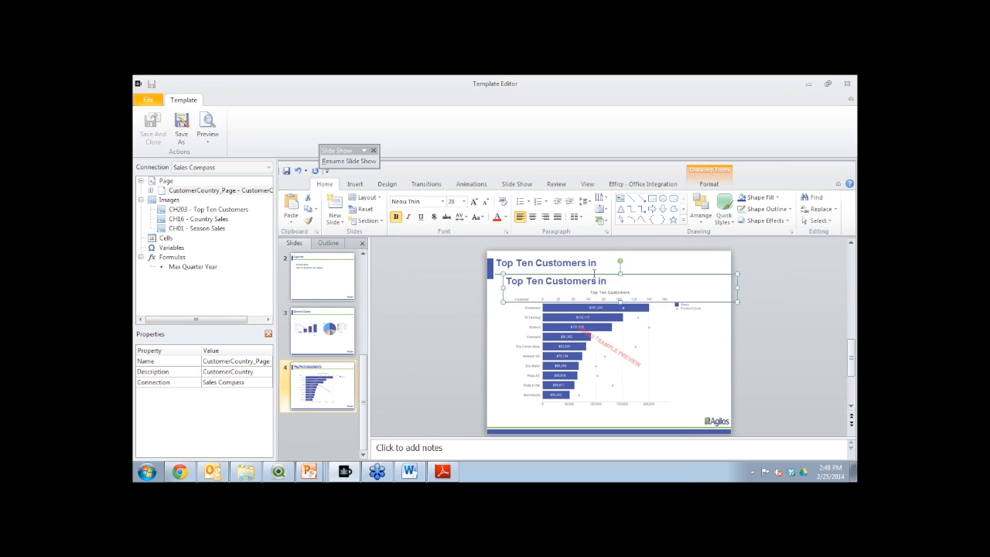
pyautogui.click(544, 275)
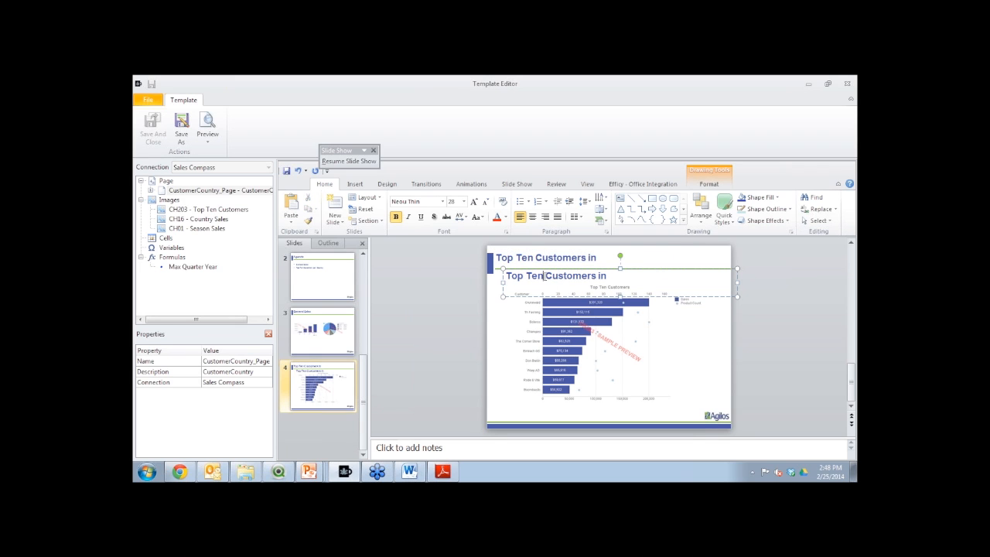
pyautogui.tripleClick(548, 276)
pyautogui.write('df')
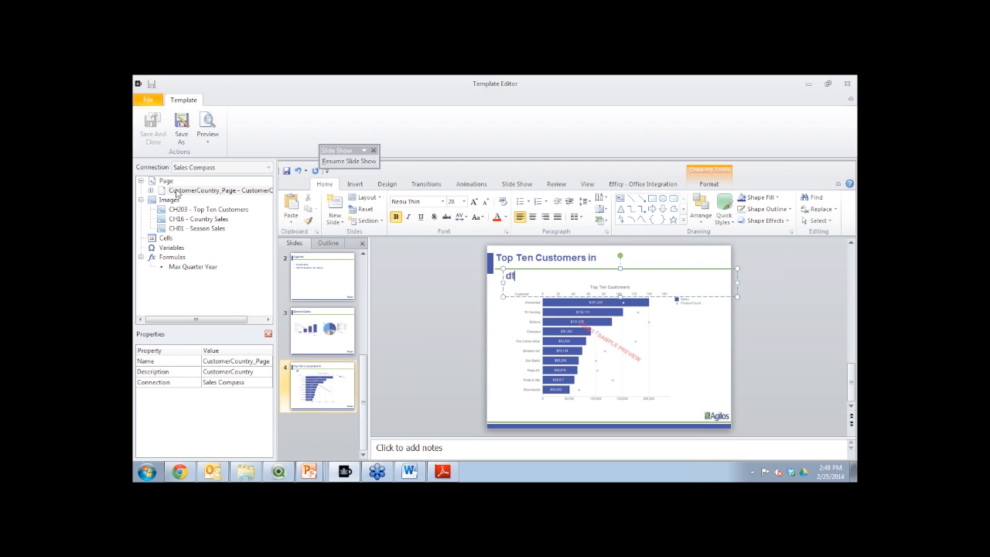
# Shorten the slide title to "Top Customers in" and make the copied text box contain only the <CustomerCountry_Page> tag
pyautogui.moveTo(553, 274); pyautogui.dragTo(641, 267)
pyautogui.hotkey('ctrl', 'c')
pyautogui.press('Delete')
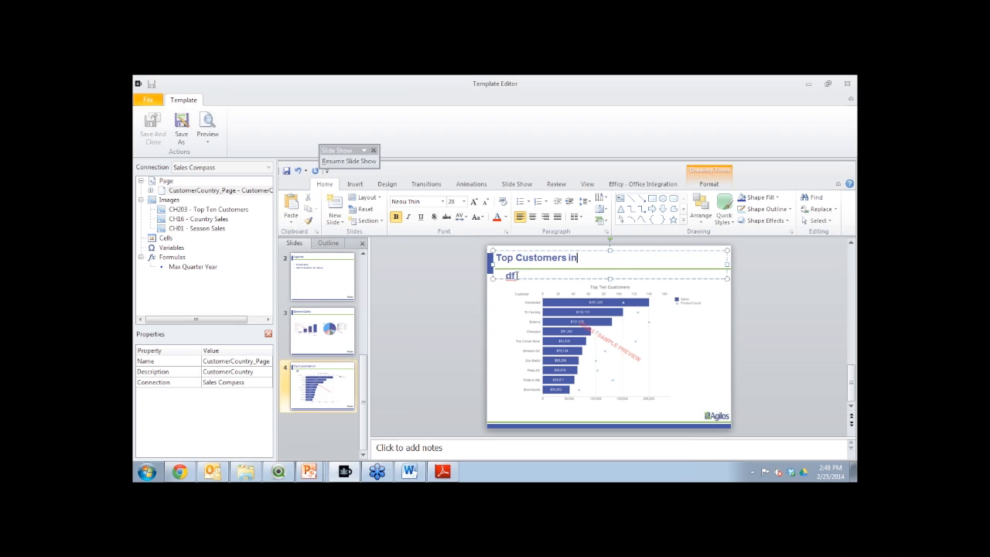
pyautogui.click(514, 285)
pyautogui.press('BackSpace')
pyautogui.press('BackSpace')
pyautogui.hotkey('ctrl', 'v')
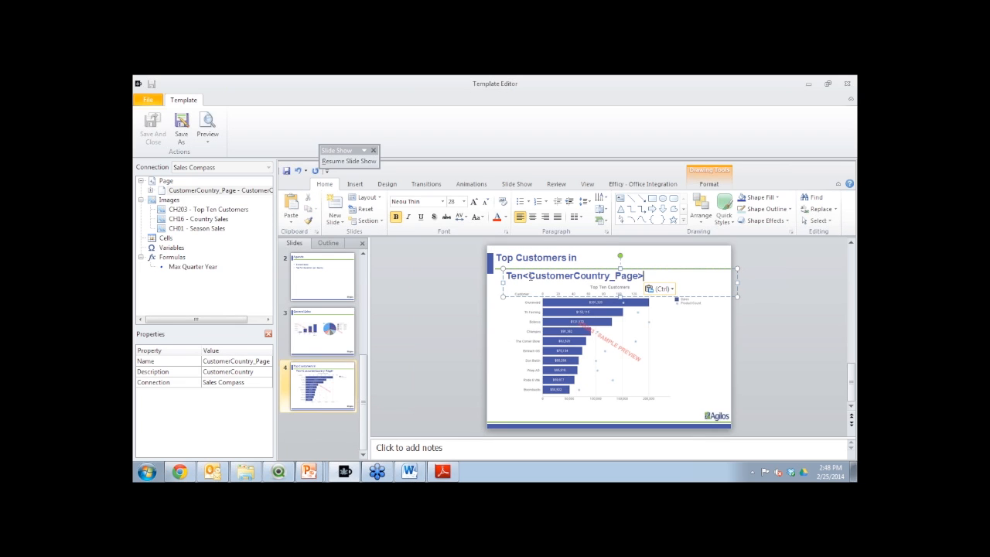
pyautogui.click(523, 274)
pyautogui.press('BackSpace')
pyautogui.press('BackSpace')
pyautogui.press('BackSpace')
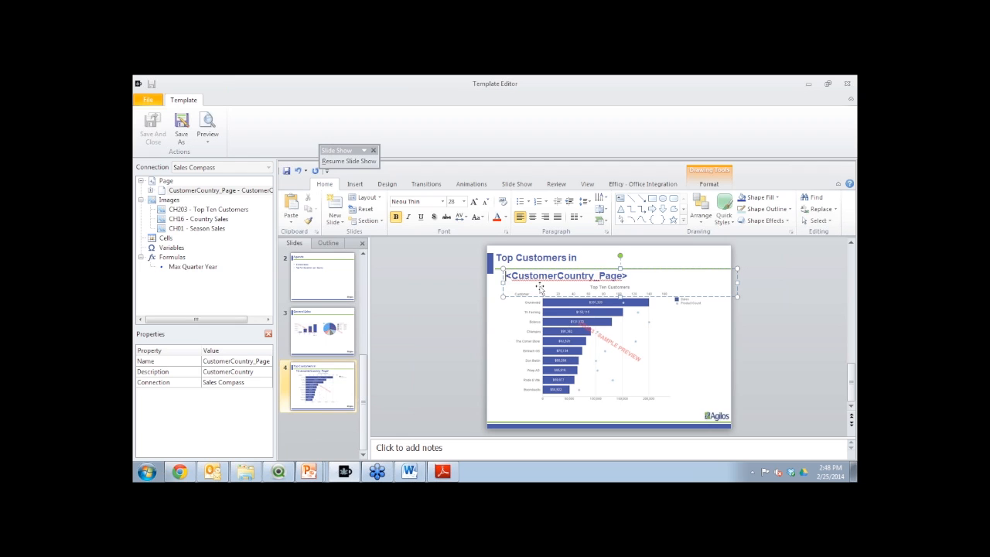
# Move the <CustomerCountry_Page> text box off the slide, just above its upper edge
pyautogui.moveTo(636, 271); pyautogui.dragTo(647, 253)
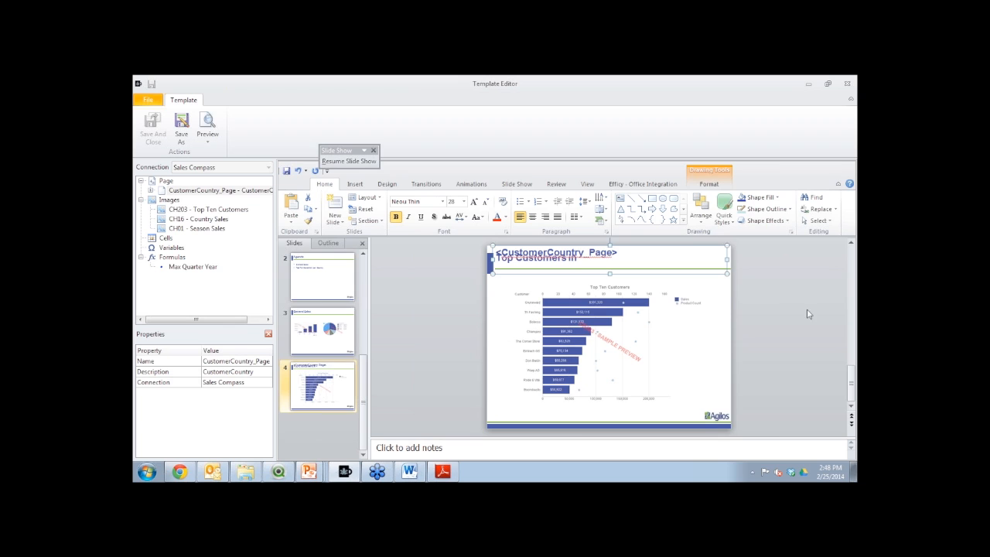
pyautogui.scroll(1, 832, 264)
pyautogui.moveTo(623, 265); pyautogui.dragTo(630, 245)
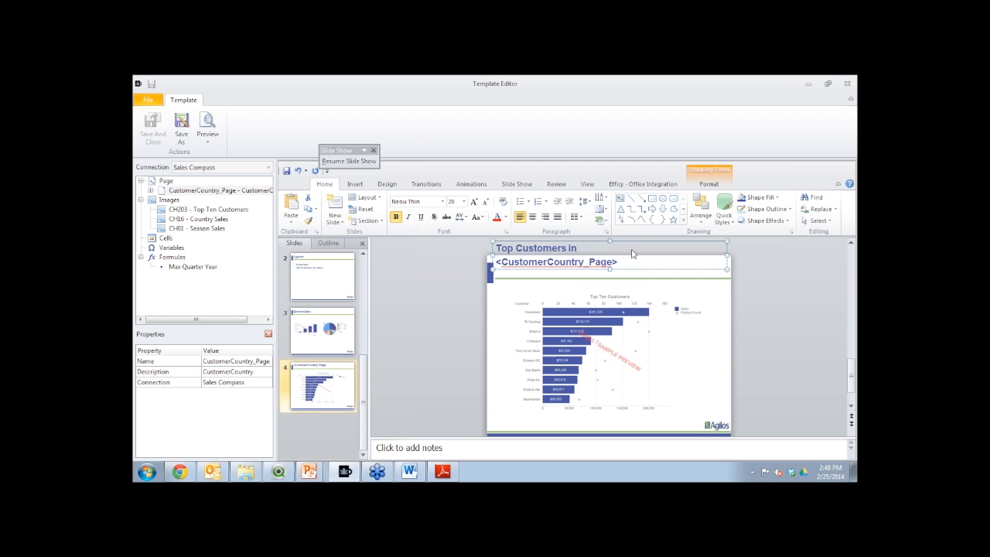
pyautogui.moveTo(630, 241)
pyautogui.mouseDown()
pyautogui.moveTo(632, 268)
pyautogui.moveTo(629, 236)
pyautogui.mouseUp()
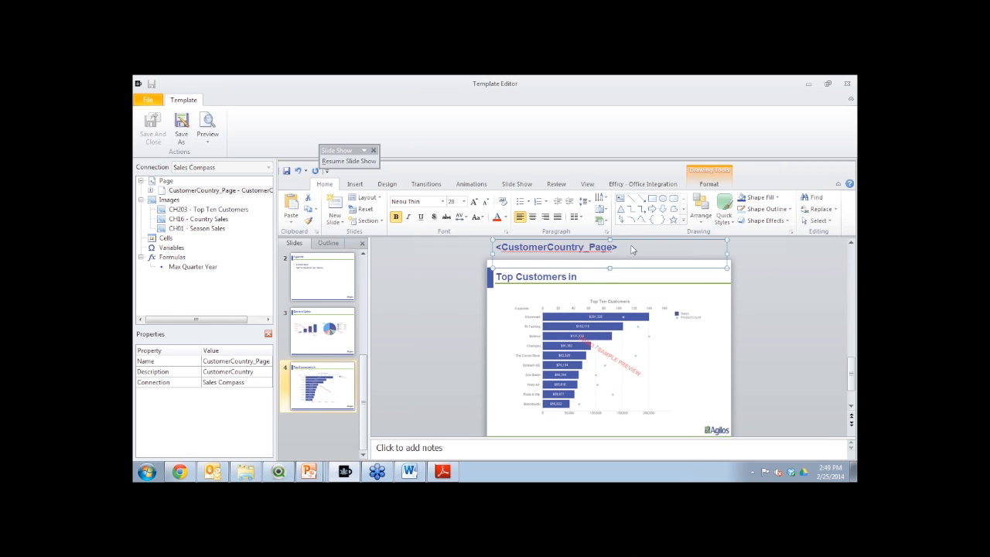
# Append the <CustomerCountry> tag from the page object to the "Top Customers in" title and nudge the title box slightly upward
pyautogui.click(592, 276)
pyautogui.click(543, 278)
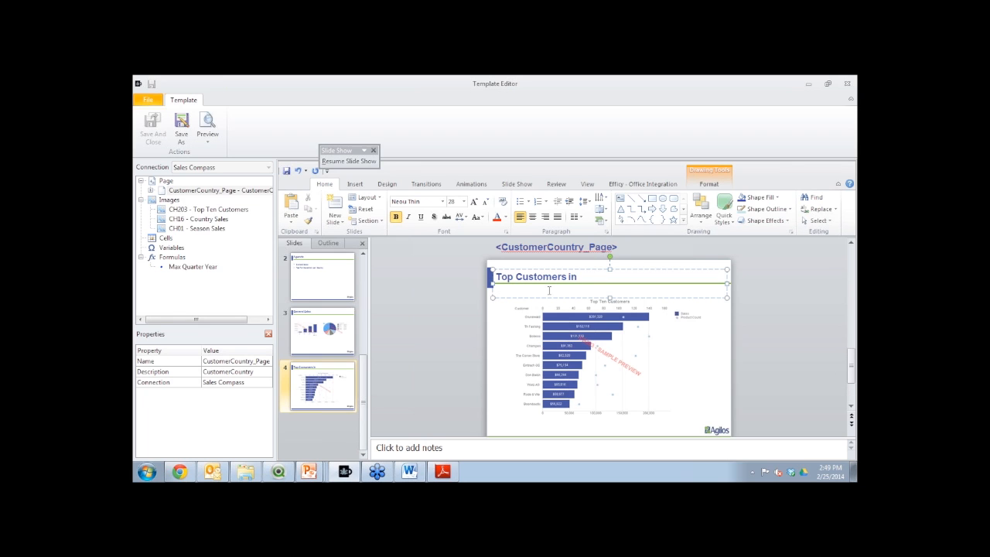
pyautogui.click(150, 190)
pyautogui.click(195, 201)
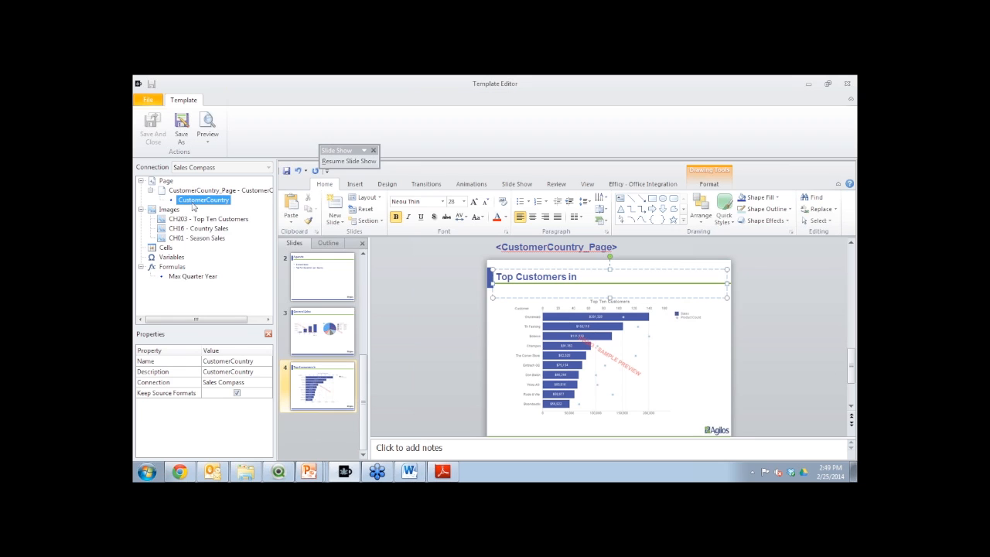
pyautogui.click(594, 276)
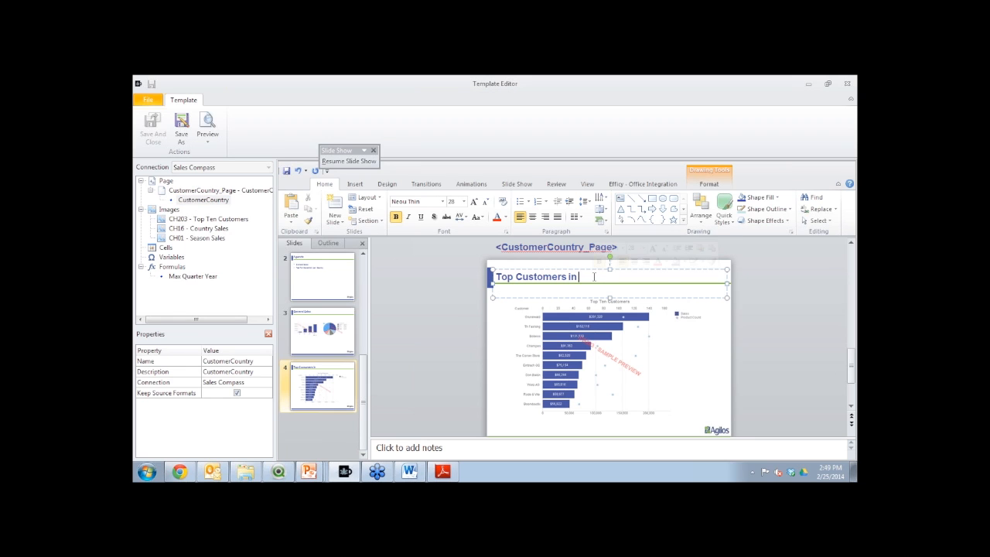
pyautogui.write('<CustomerCountry>')
pyautogui.click(601, 271)
pyautogui.press('Up')
pyautogui.press('Up')
pyautogui.click(771, 300)
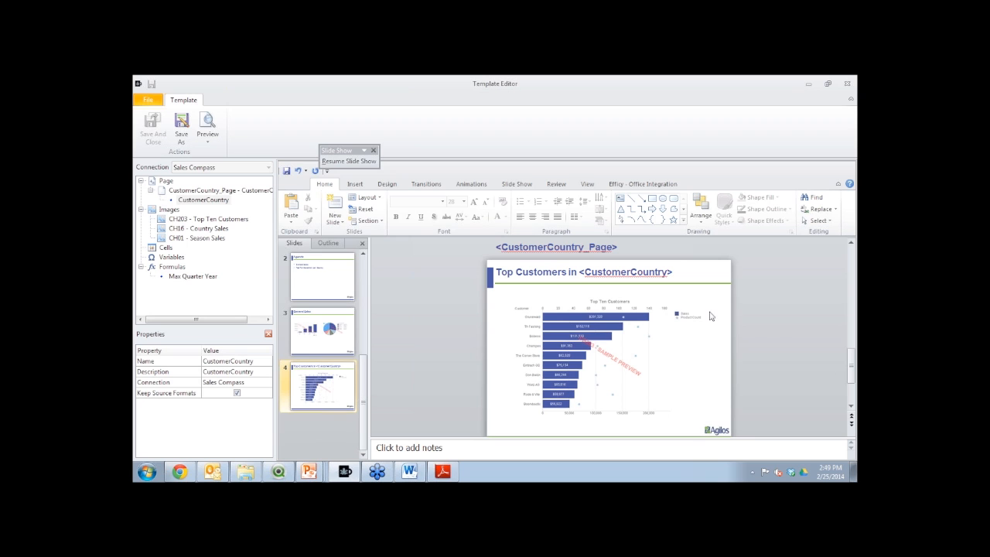
# Save the template as PPT_LiveDemo.pptx in the Templates folder, then save and close the Template Editor
pyautogui.click(183, 125)
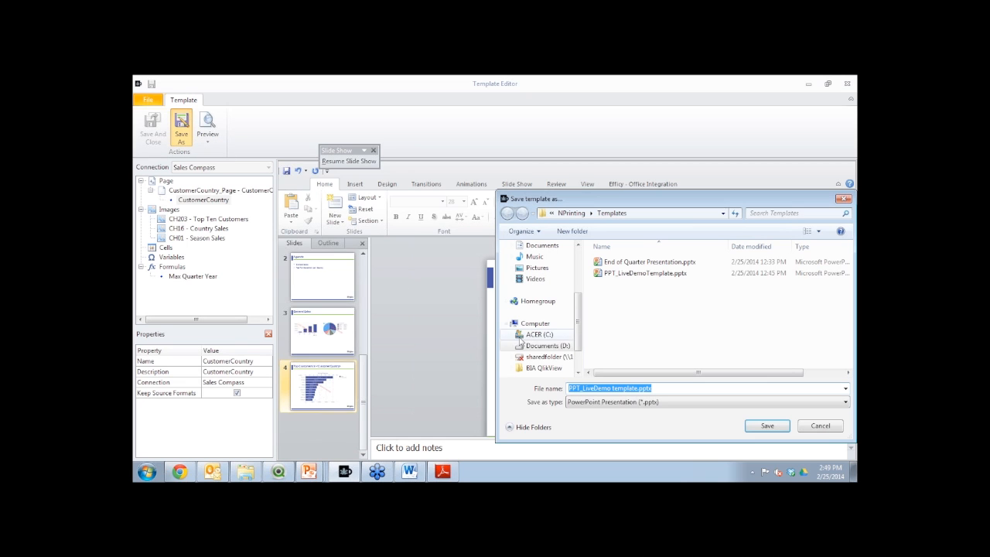
pyautogui.click(638, 389)
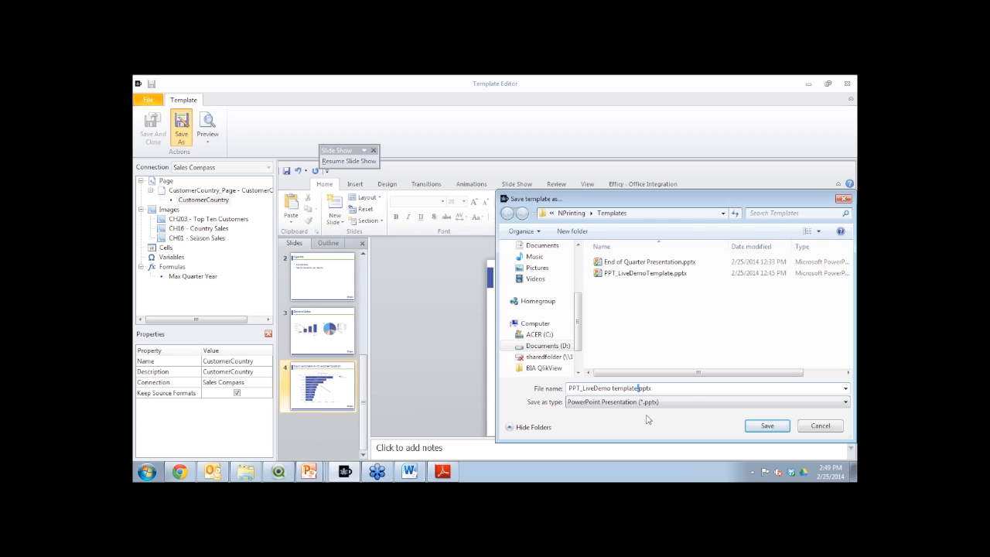
pyautogui.press('BackSpace')
pyautogui.press('BackSpace')
pyautogui.press('BackSpace')
pyautogui.press('BackSpace')
pyautogui.press('BackSpace')
pyautogui.press('BackSpace')
pyautogui.press('BackSpace')
pyautogui.press('BackSpace')
pyautogui.click(764, 425)
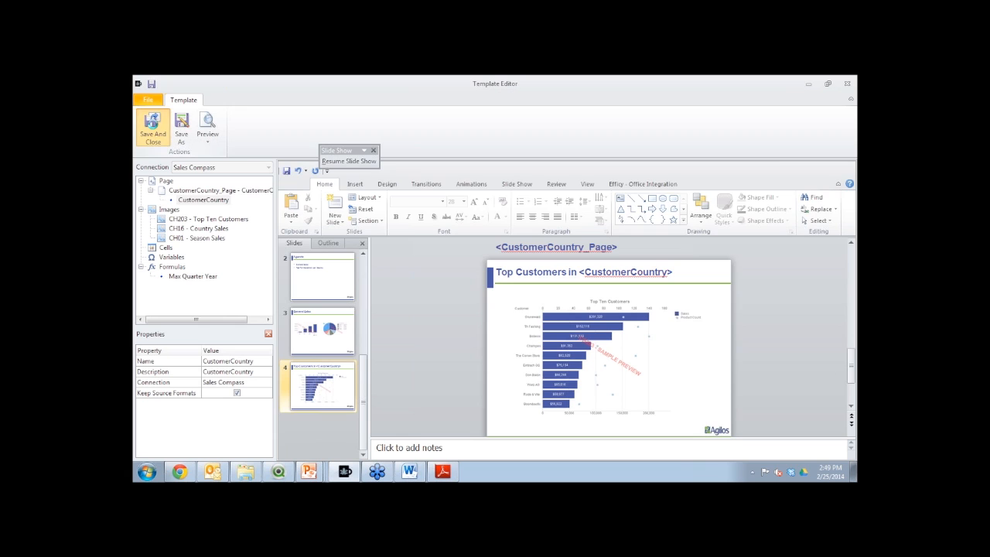
pyautogui.click(153, 126)
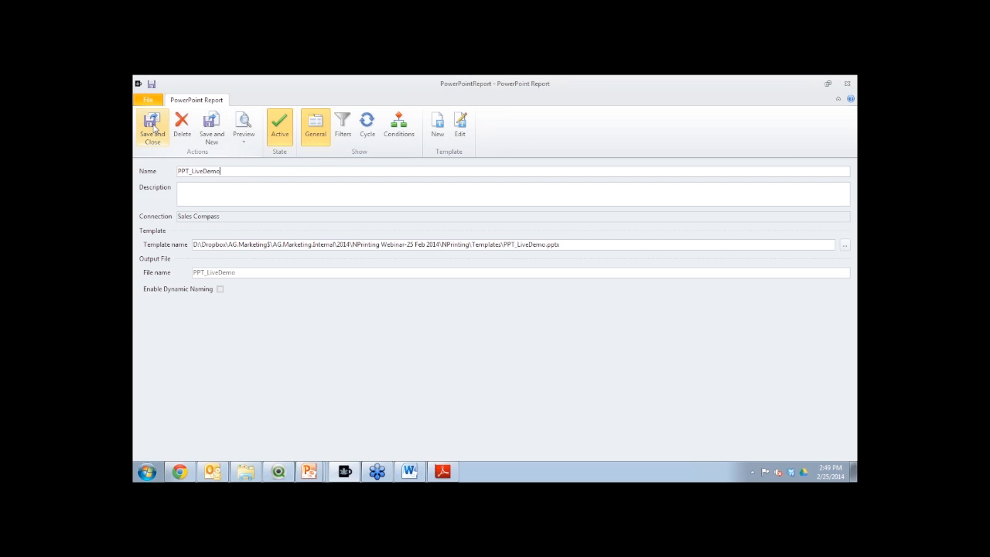
# Add the existing Max Quarter Year filter to the PPT_LiveDemo report
pyautogui.click(342, 127)
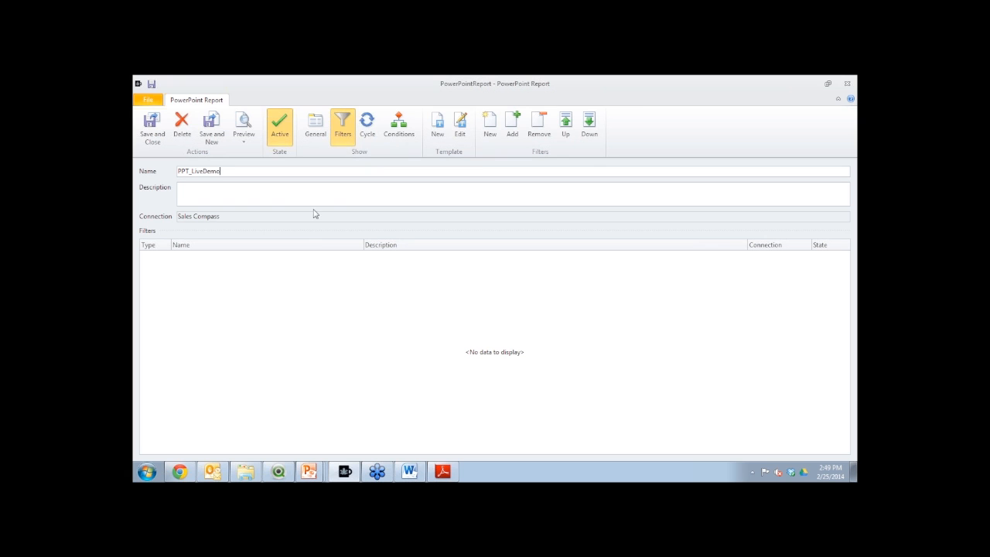
pyautogui.click(513, 126)
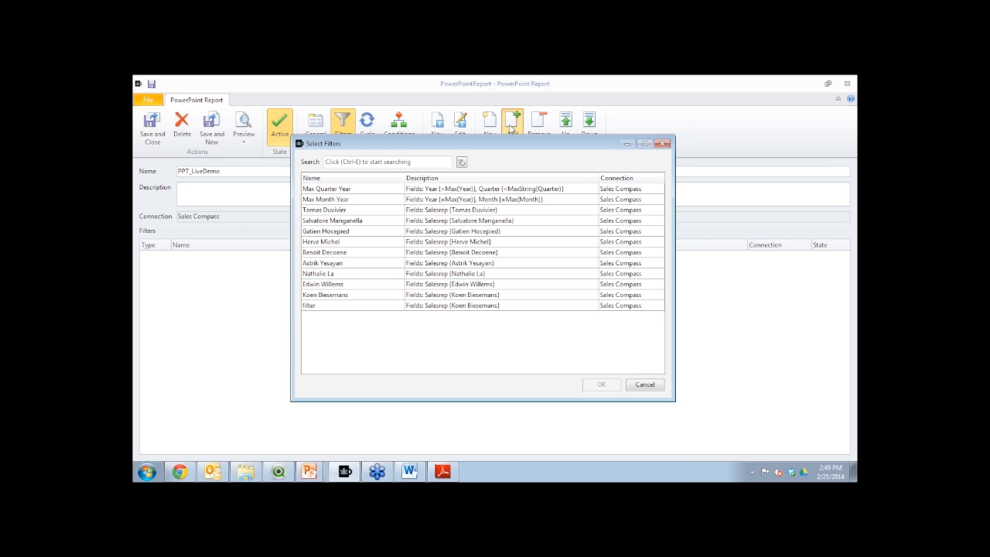
pyautogui.click(353, 192)
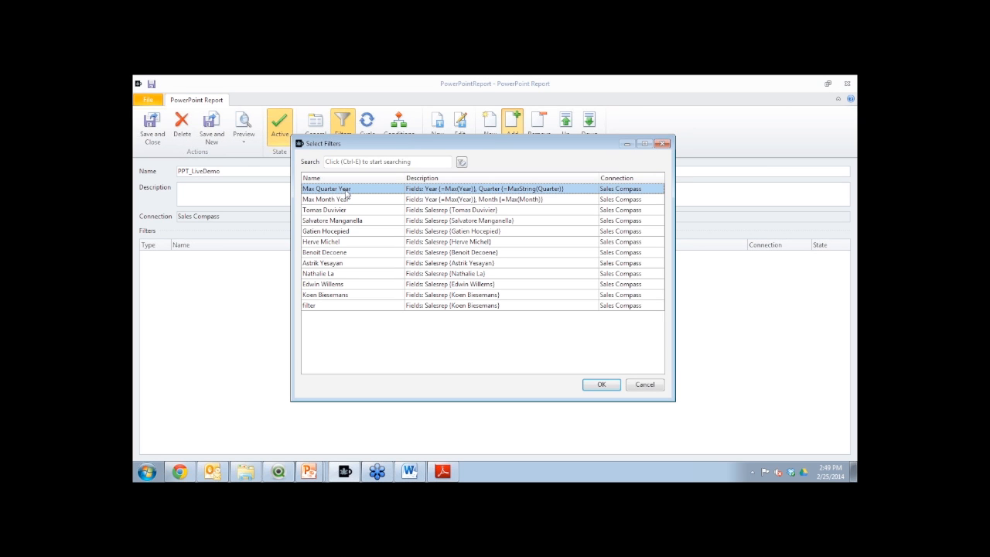
pyautogui.doubleClick(334, 193)
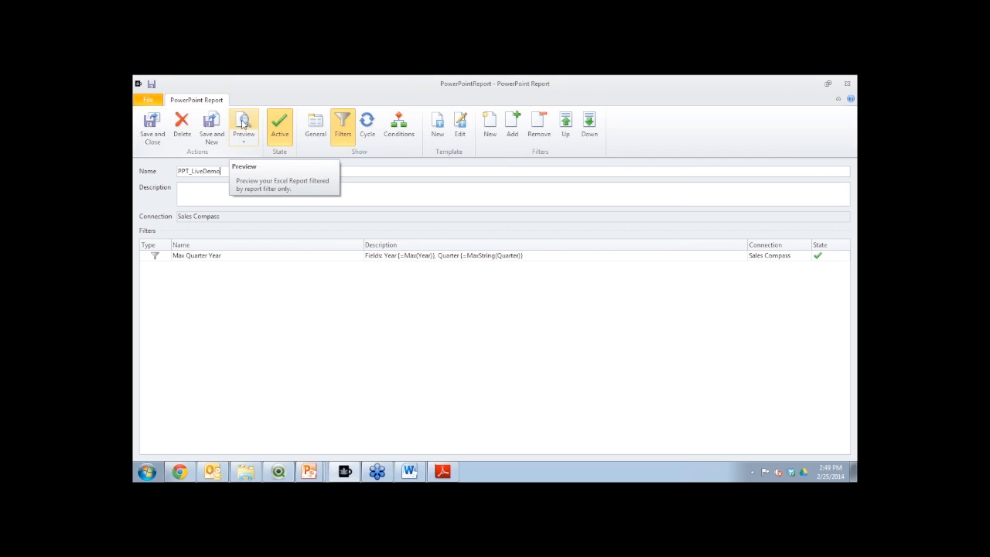
# Preview the report in PowerPoint and review the Agenda, General Sales and per-country Top Customers slides
pyautogui.click(243, 124)
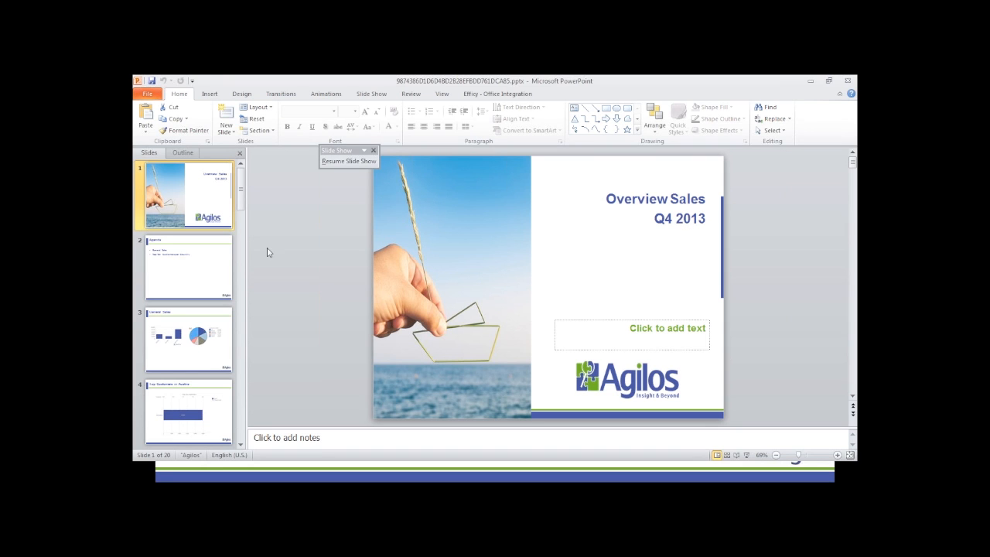
pyautogui.click(209, 277)
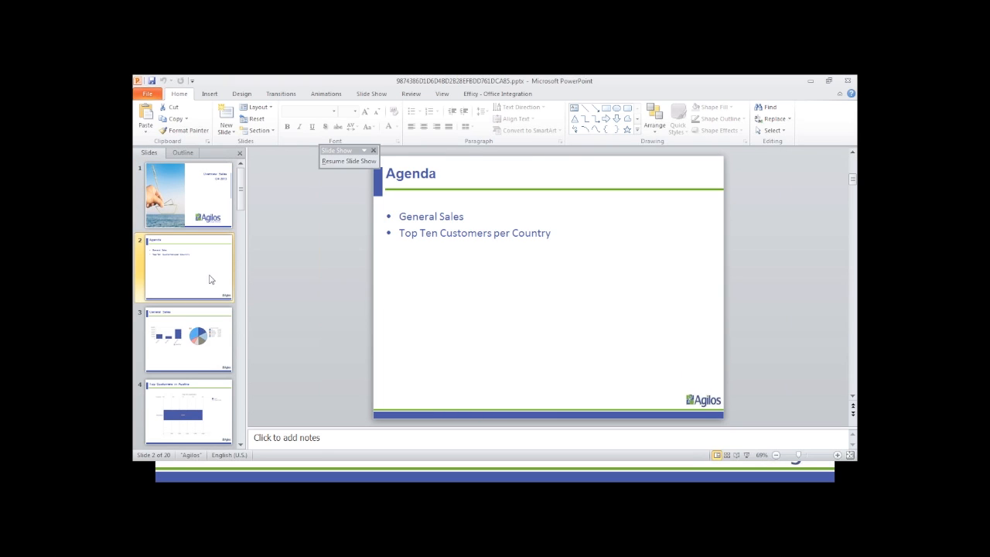
pyautogui.click(219, 361)
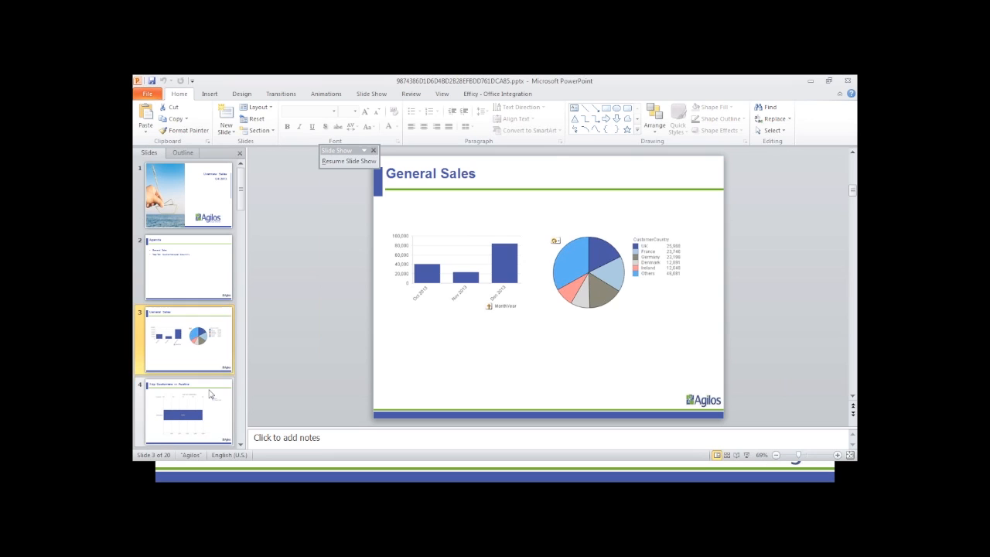
pyautogui.click(226, 413)
pyautogui.press('Down')
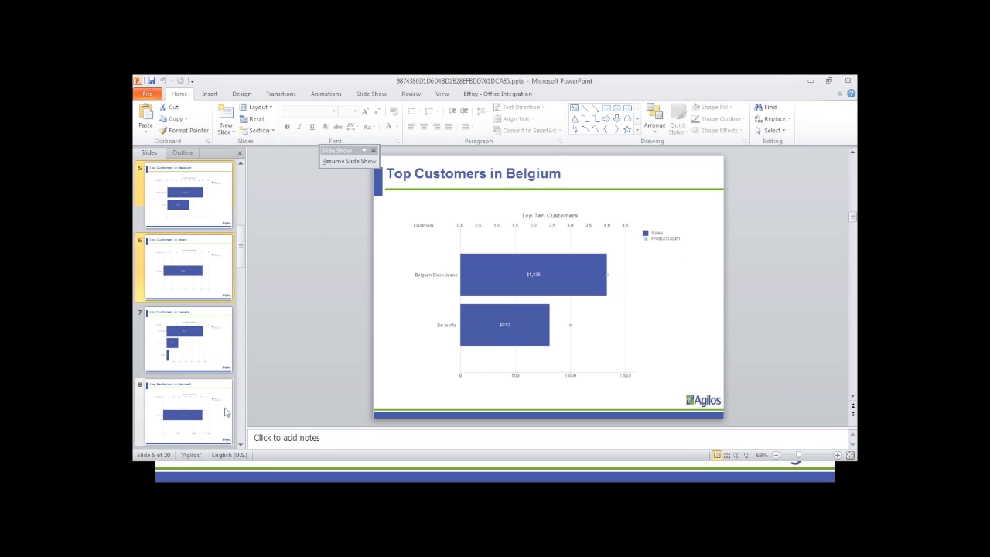